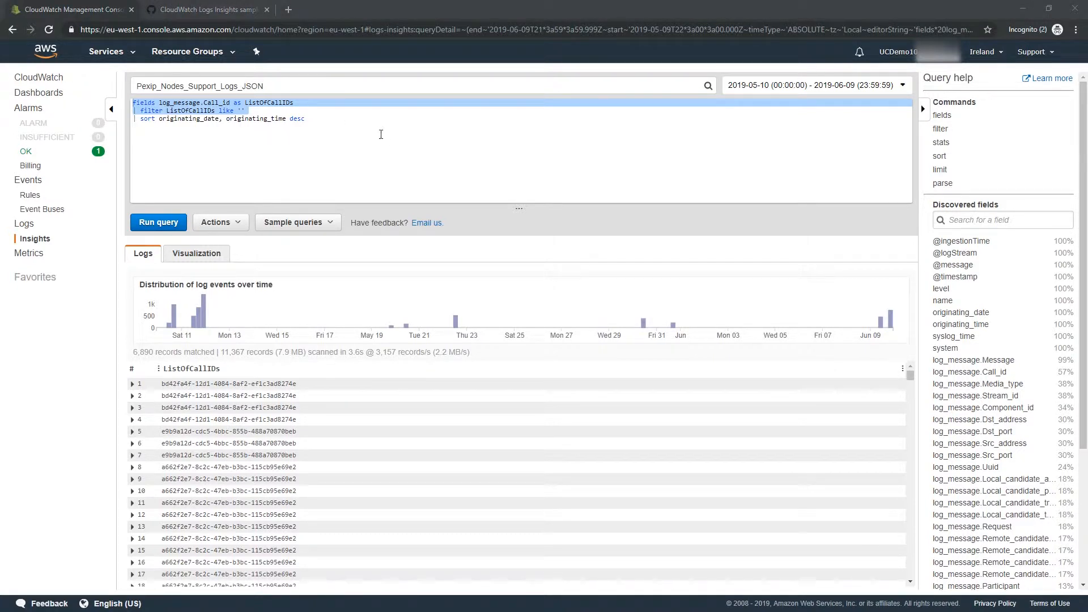
Run a query counting ListOfCallIDs as NumberOfLogMessages by bin(1h) as Hour and ListOfCallIDs, with Hour sorted descending.
{"action": "left_click_drag", "start_coordinate": [379, 133], "coordinate": [126, 95]}
{"action": "type", "text": "fields log_message.Call_id as ListOfCallIDs | stats count(ListOfCallIDs) as NumberOfLogMessages by bin(1h) as Hour, ListOfCallIDs | filter ListOfCallIDs like '' | sort Hour desc"}
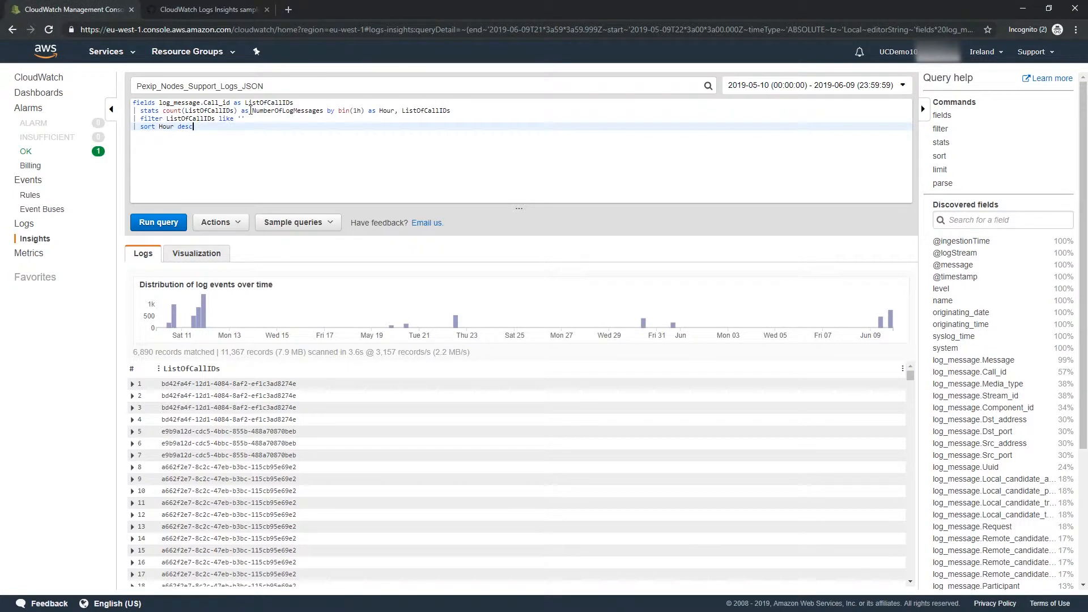
{"action": "left_click", "coordinate": [155, 223]}
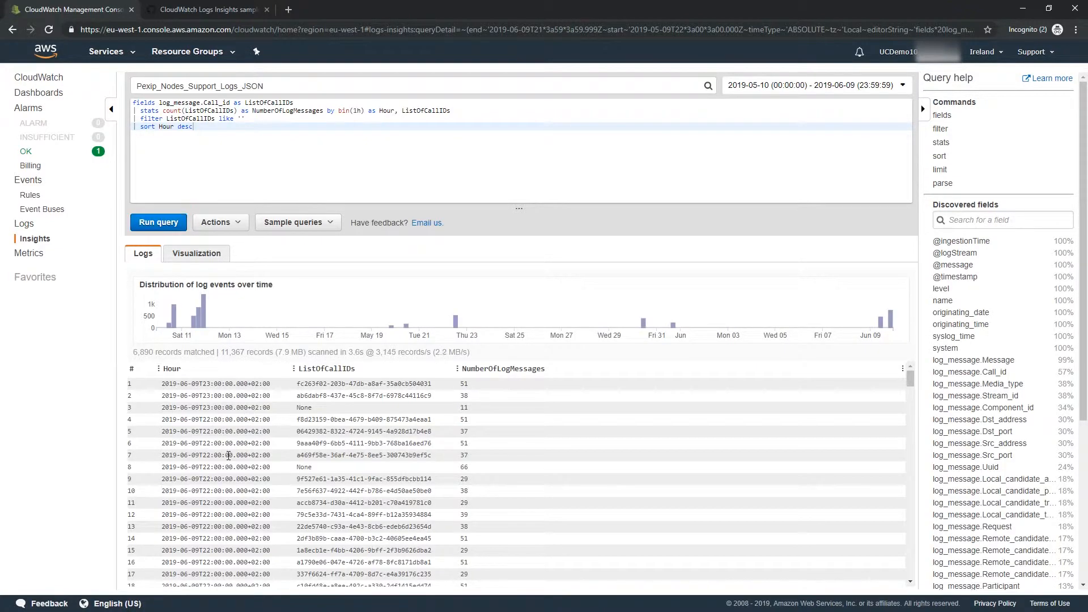
Compare row 9's hour, call ID and number of log messages with the count expression in the query.
{"action": "left_click_drag", "start_coordinate": [202, 477], "coordinate": [210, 478]}
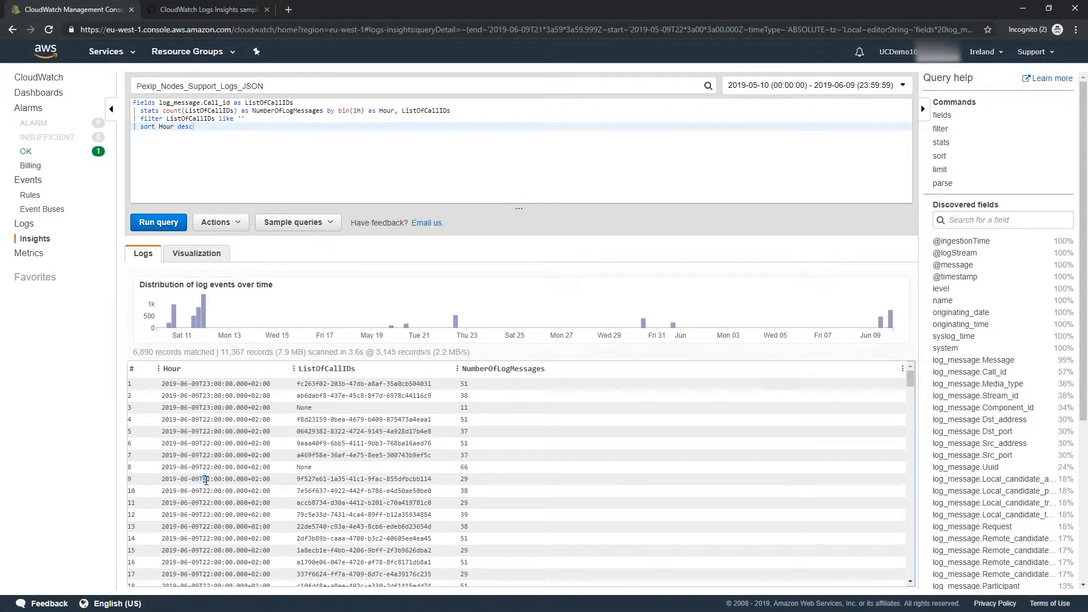
{"action": "scroll", "coordinate": [325, 488], "scroll_direction": "down", "scroll_amount": 1}
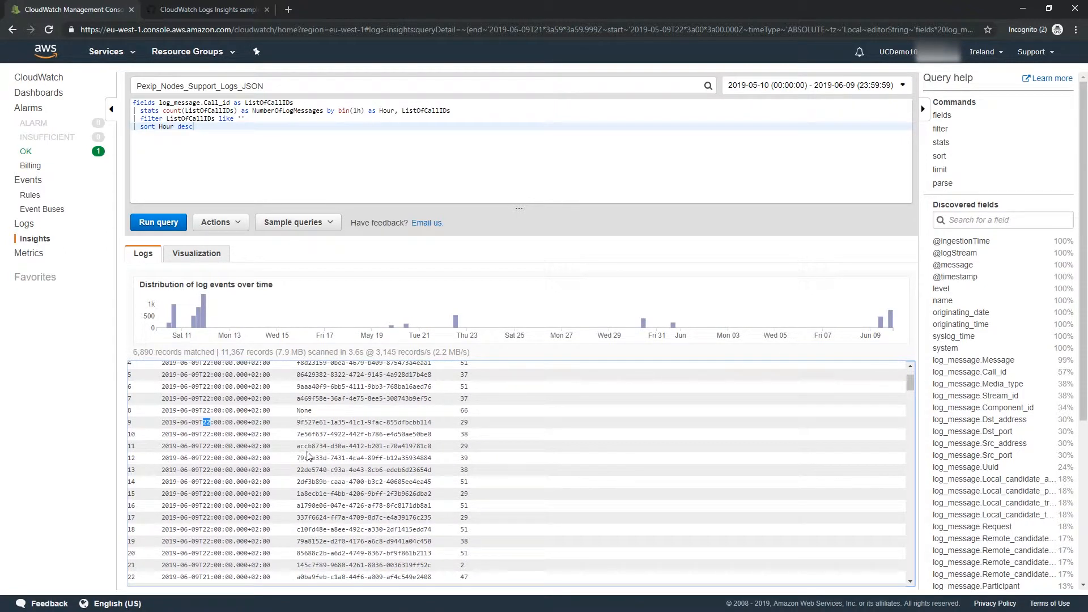
{"action": "left_click", "coordinate": [474, 425]}
{"action": "double_click", "coordinate": [463, 422]}
{"action": "scroll", "coordinate": [493, 461], "scroll_direction": "up", "scroll_amount": 1}
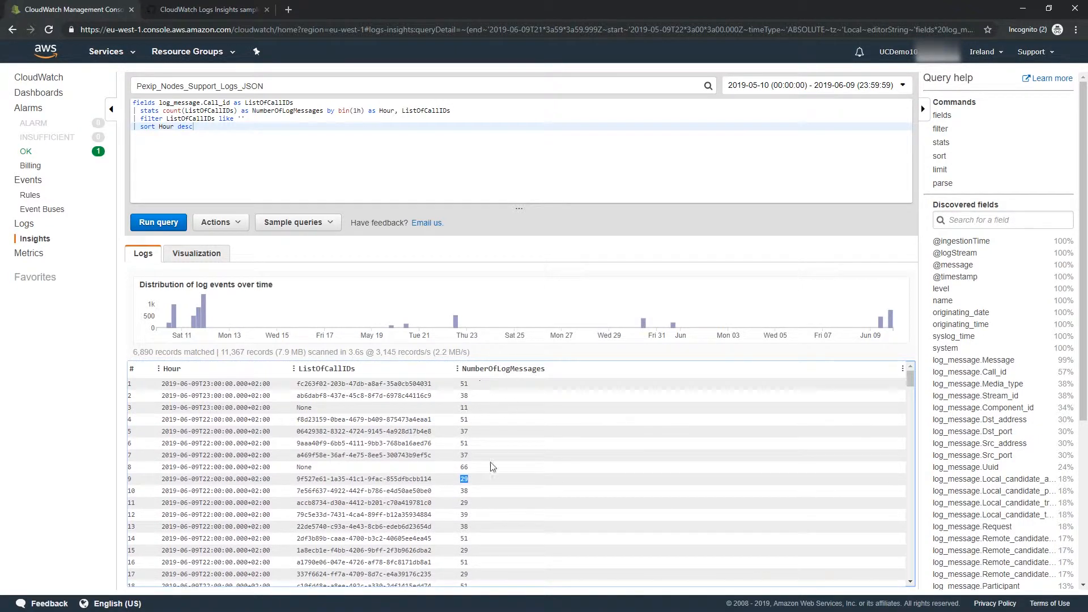
{"action": "left_click", "coordinate": [456, 480]}
{"action": "left_click_drag", "start_coordinate": [165, 111], "coordinate": [193, 111]}
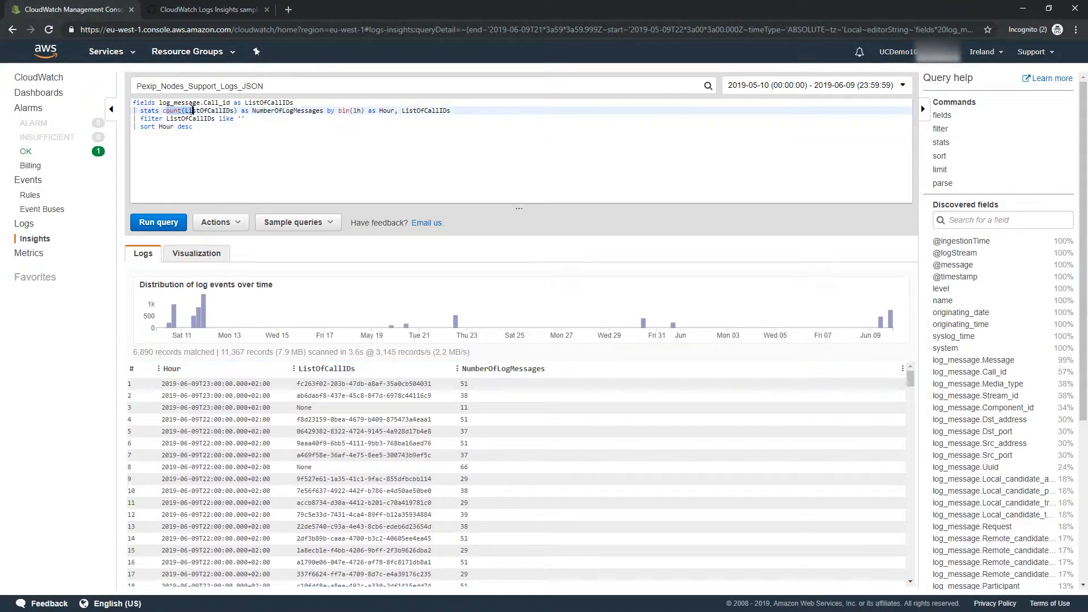
{"action": "left_click", "coordinate": [542, 472]}
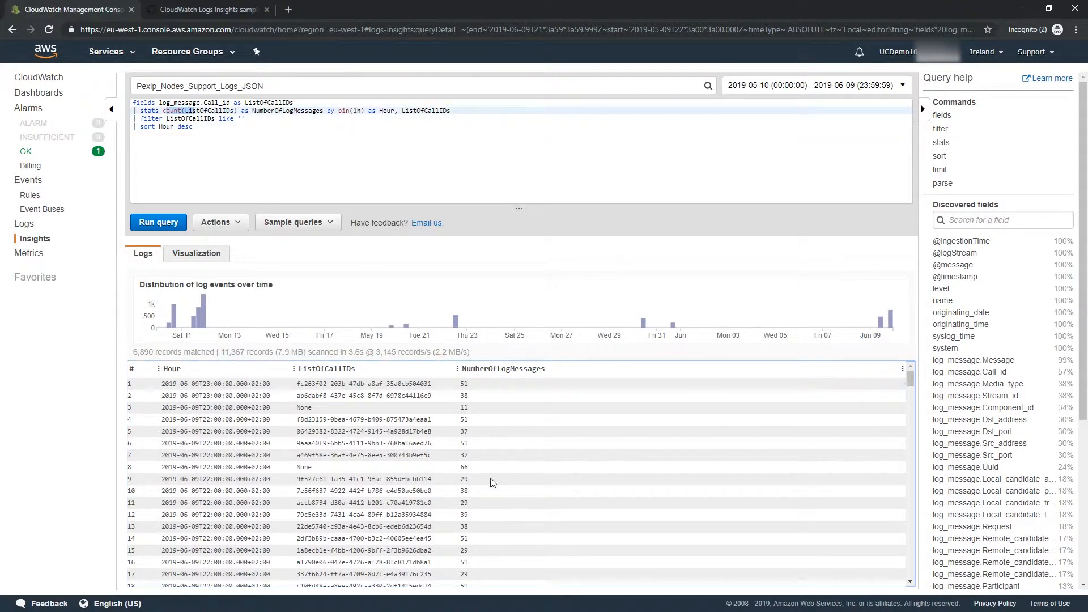
{"action": "triple_click", "coordinate": [297, 478]}
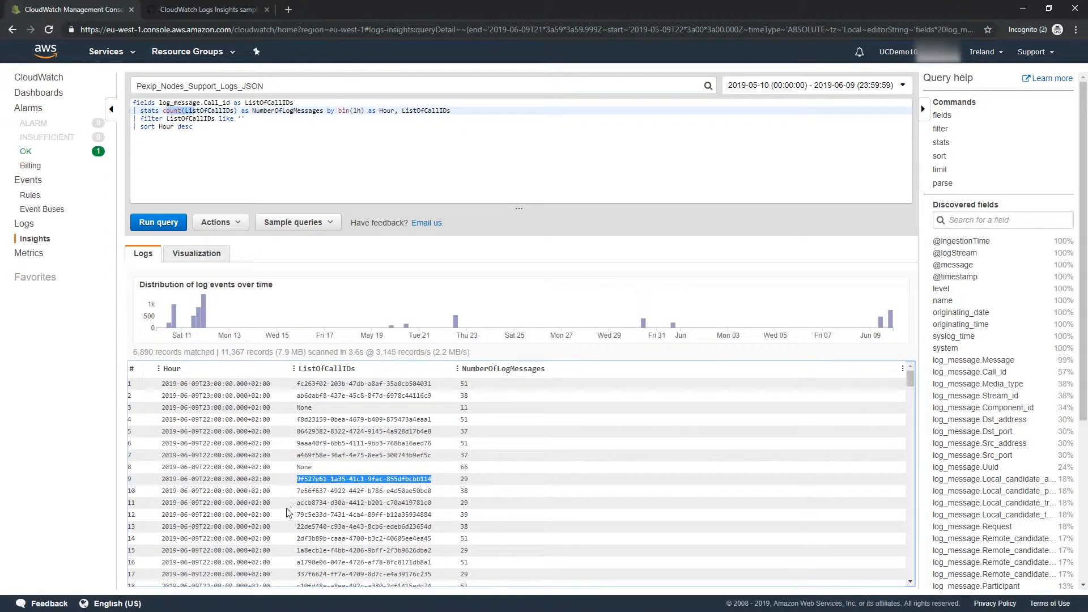
Look through the older hourly results and highlight the calls listed for 2019-05-11 at 22:00.
{"action": "scroll", "coordinate": [286, 513], "scroll_direction": "down", "scroll_amount": 3}
{"action": "scroll", "coordinate": [286, 512], "scroll_direction": "down", "scroll_amount": 4}
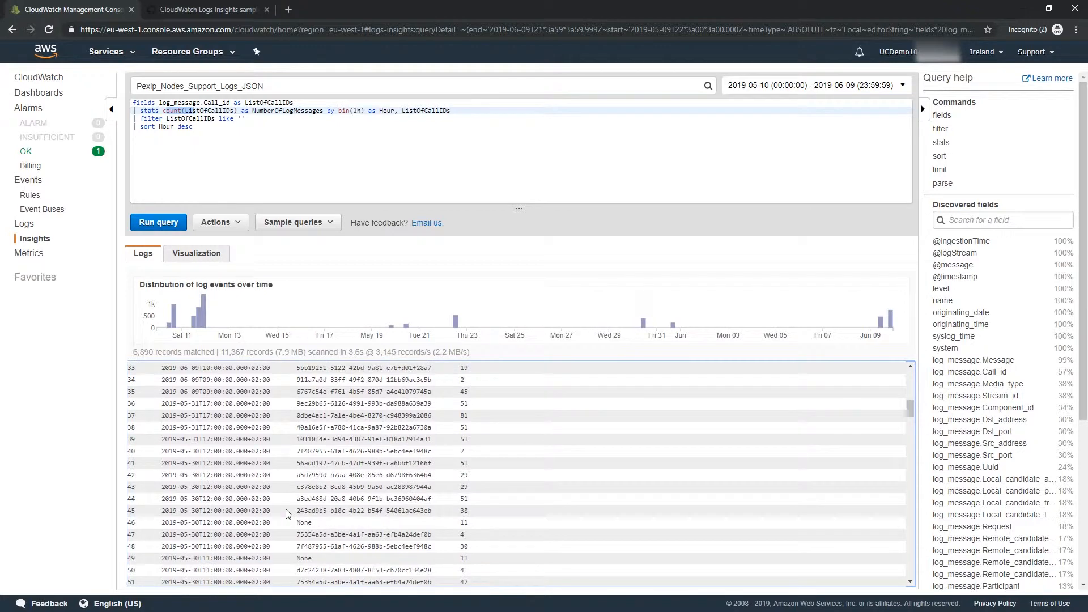
{"action": "scroll", "coordinate": [286, 513], "scroll_direction": "down", "scroll_amount": 5}
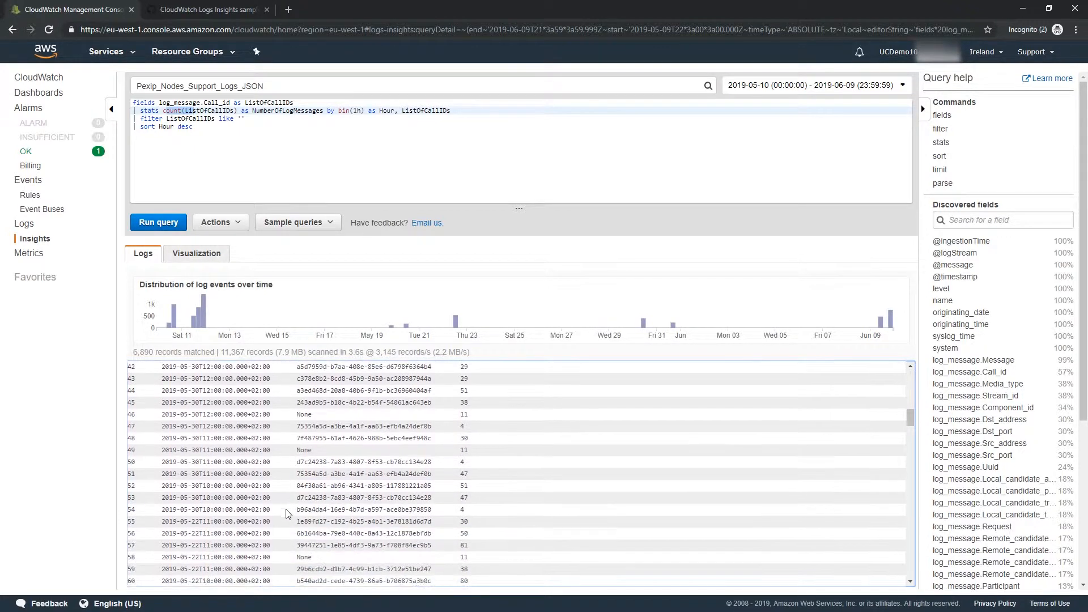
{"action": "scroll", "coordinate": [286, 512], "scroll_direction": "down", "scroll_amount": 2}
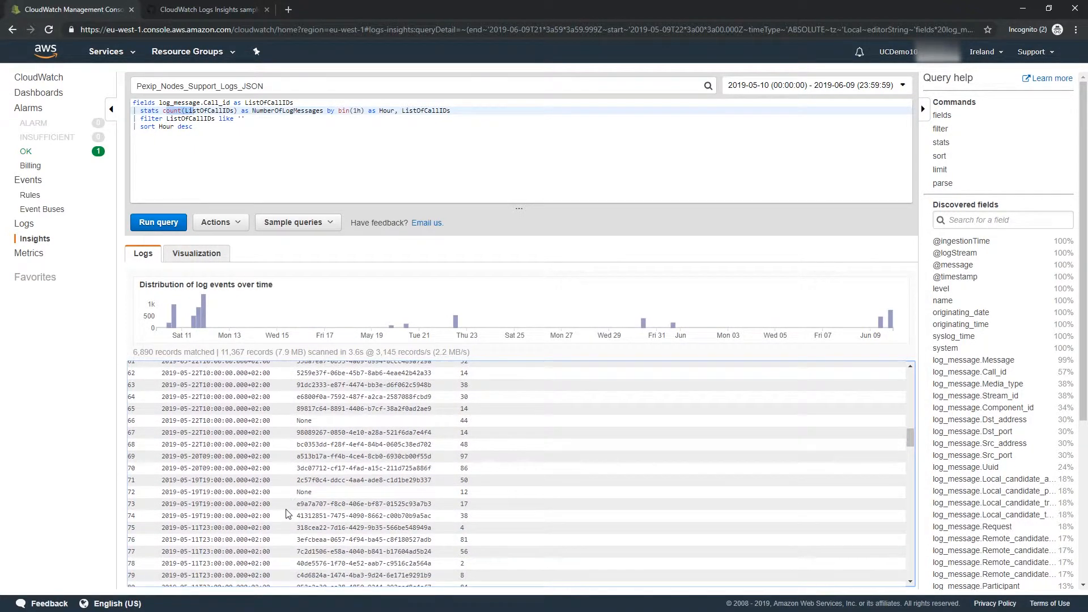
{"action": "scroll", "coordinate": [217, 509], "scroll_direction": "down", "scroll_amount": 1}
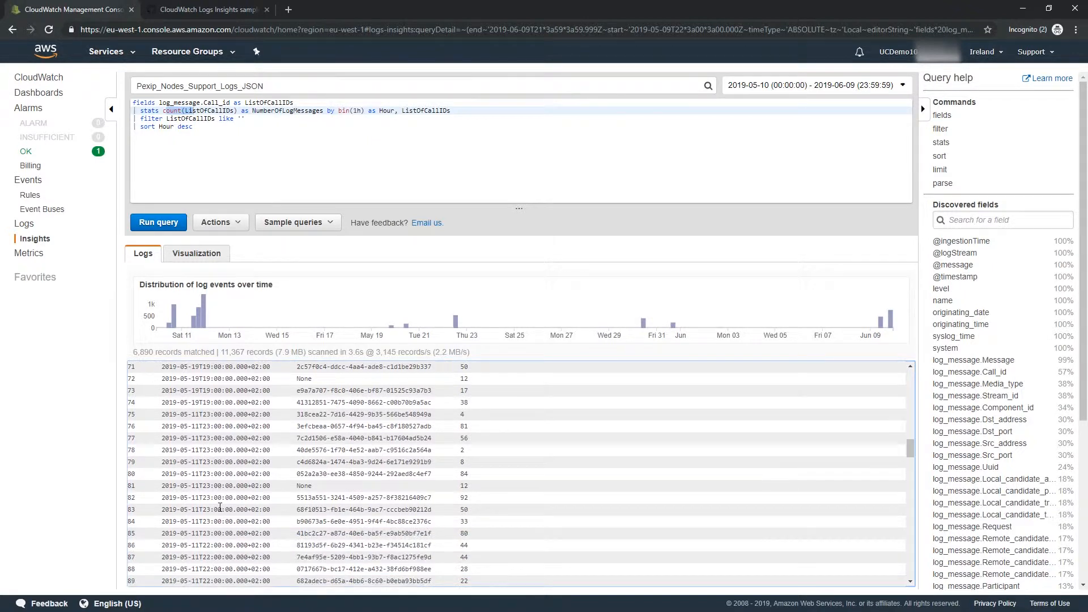
{"action": "scroll", "coordinate": [220, 536], "scroll_direction": "down", "scroll_amount": 1}
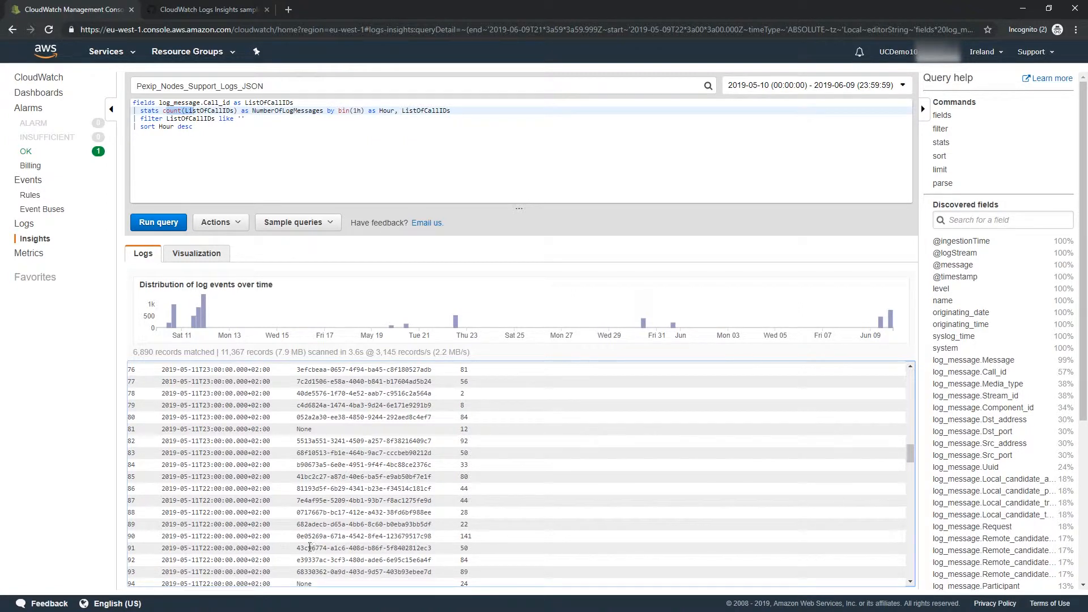
{"action": "left_click_drag", "start_coordinate": [478, 573], "coordinate": [130, 489]}
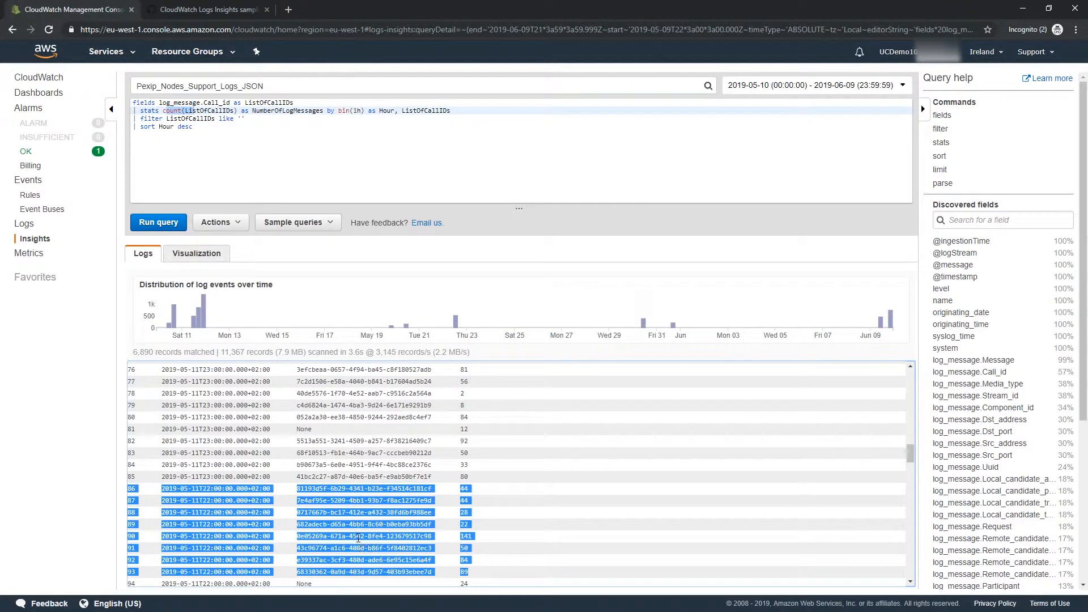
Replace the query with one listing messages, addresses and ports where Call_id or Uuid is like 'fc263f02-203b-47db-a8af-35a0cb504031', and run it.
{"action": "left_click", "coordinate": [224, 157]}
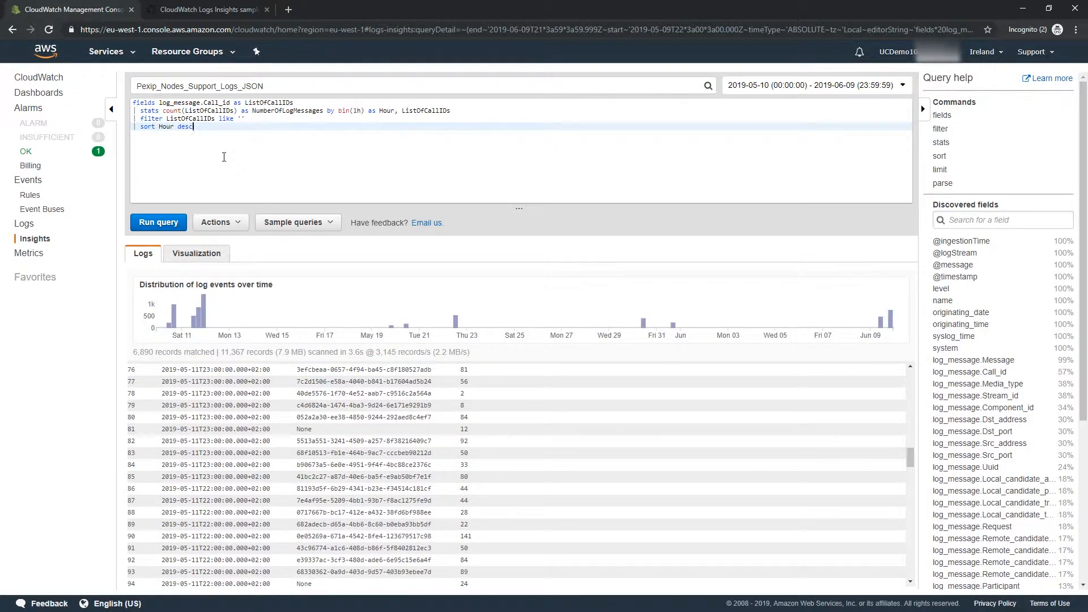
{"action": "key", "text": "ctrl+a"}
{"action": "key", "text": "ctrl+v"}
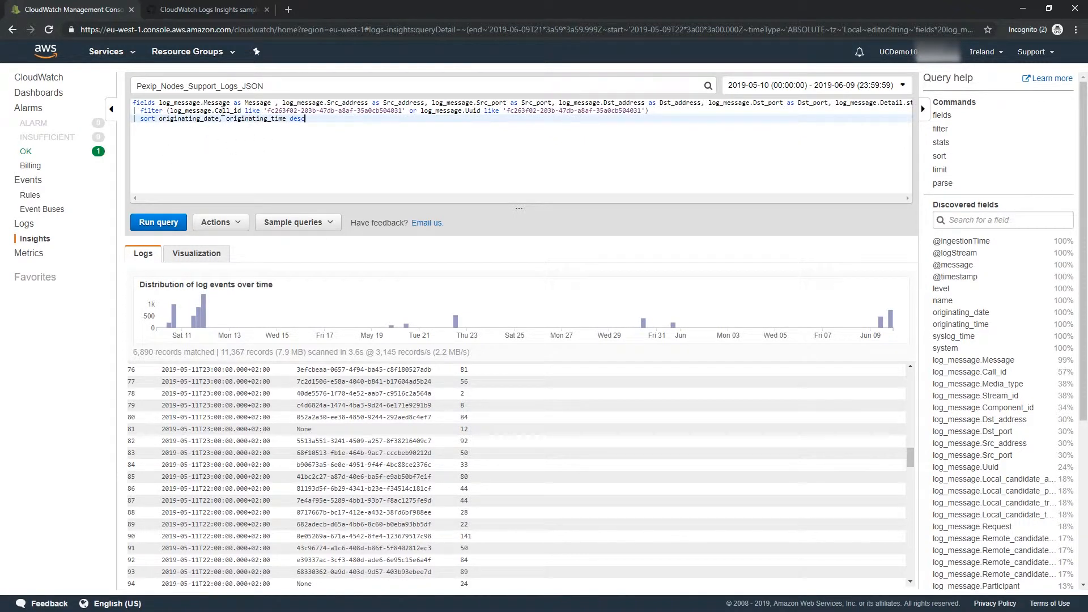
{"action": "left_click_drag", "start_coordinate": [266, 111], "coordinate": [402, 111]}
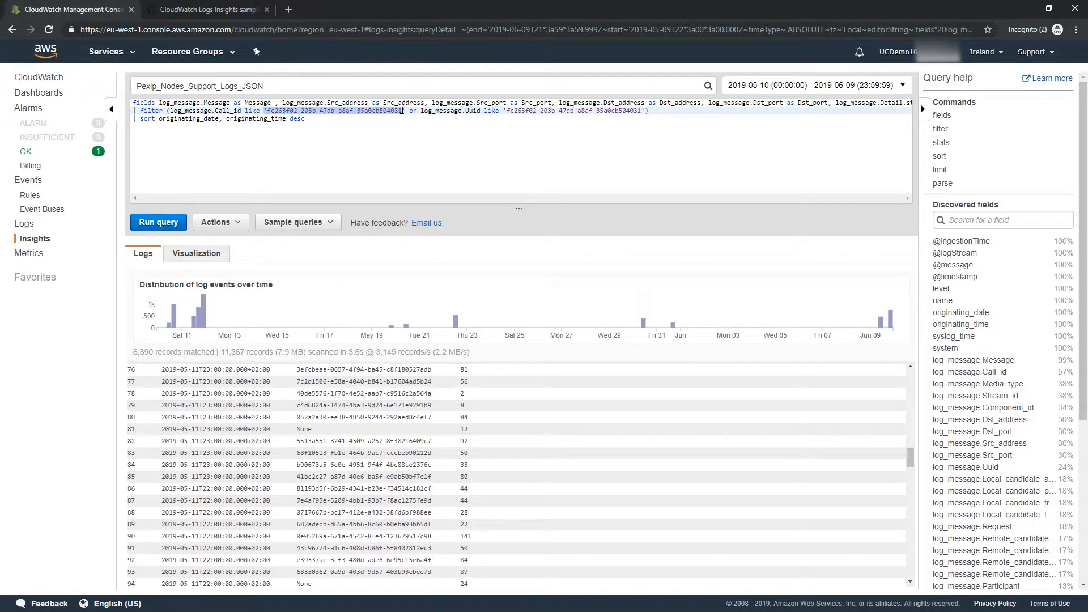
{"action": "left_click", "coordinate": [163, 224]}
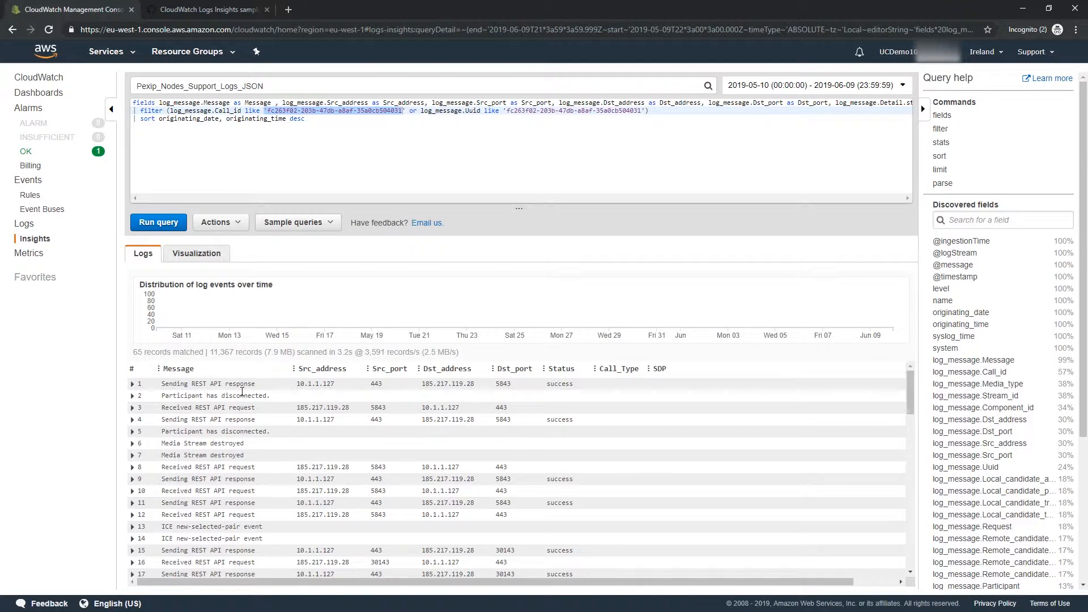
Read through the selected call's log messages down to the earliest record and back to the latest.
{"action": "scroll", "coordinate": [218, 439], "scroll_direction": "down", "scroll_amount": 4}
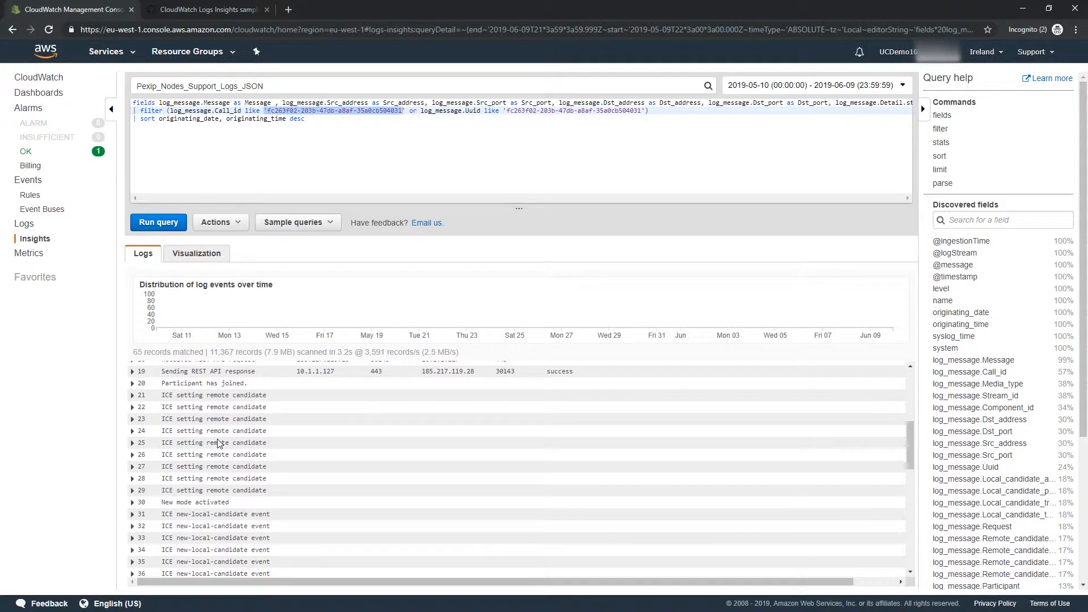
{"action": "scroll", "coordinate": [218, 442], "scroll_direction": "down", "scroll_amount": 6}
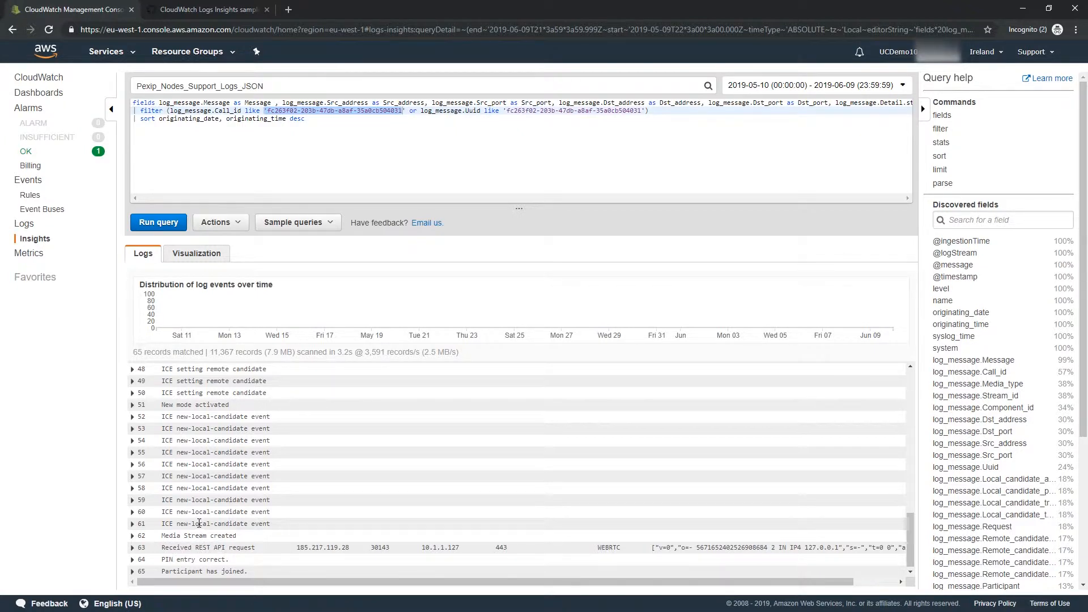
{"action": "scroll", "coordinate": [198, 514], "scroll_direction": "up", "scroll_amount": 6}
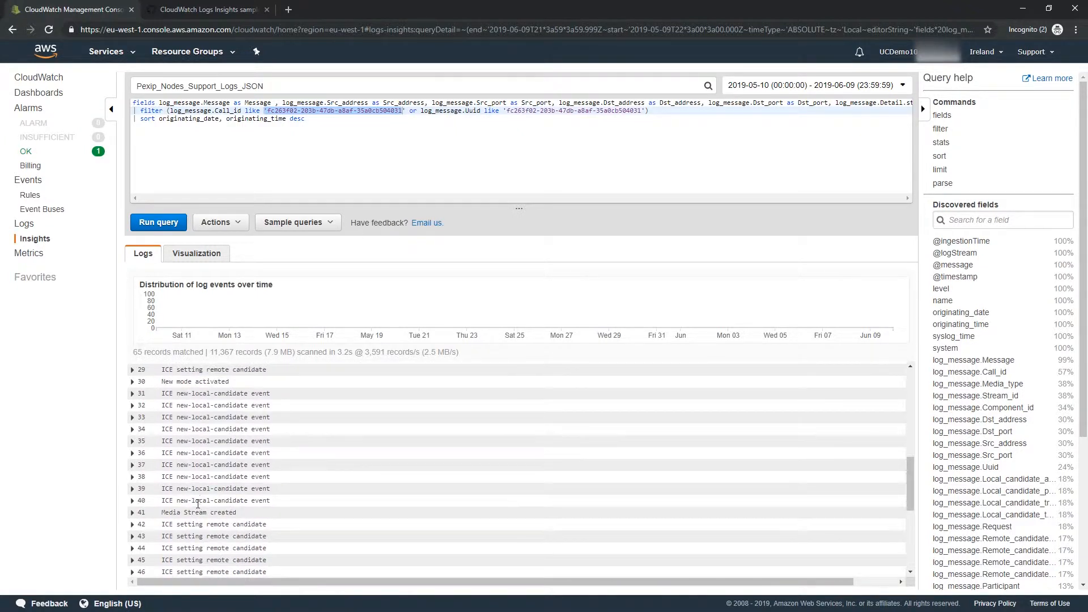
{"action": "scroll", "coordinate": [198, 507], "scroll_direction": "up", "scroll_amount": 3}
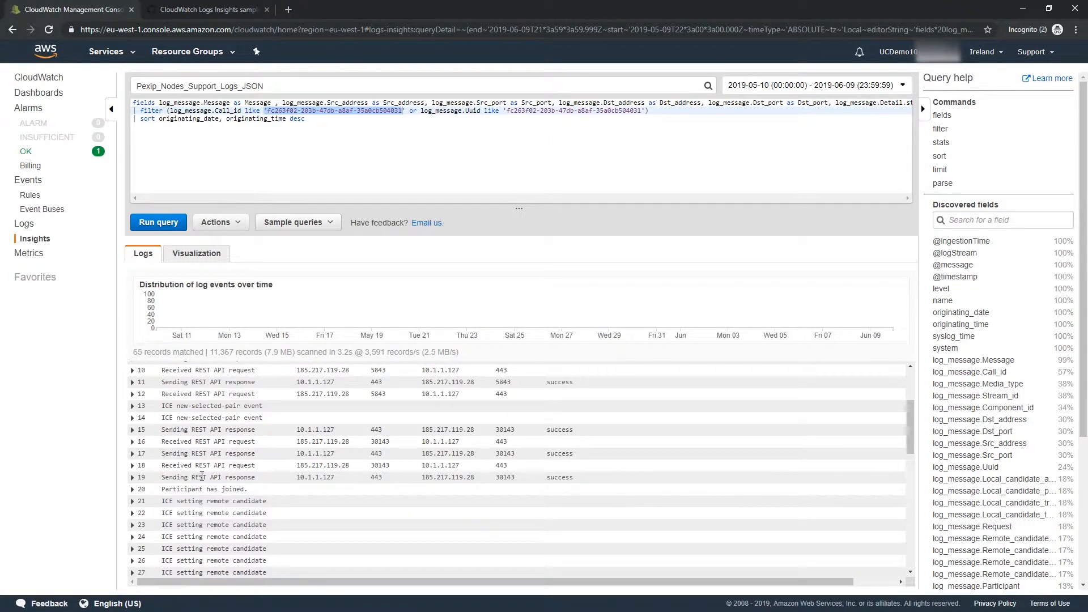
{"action": "scroll", "coordinate": [202, 462], "scroll_direction": "up", "scroll_amount": 4}
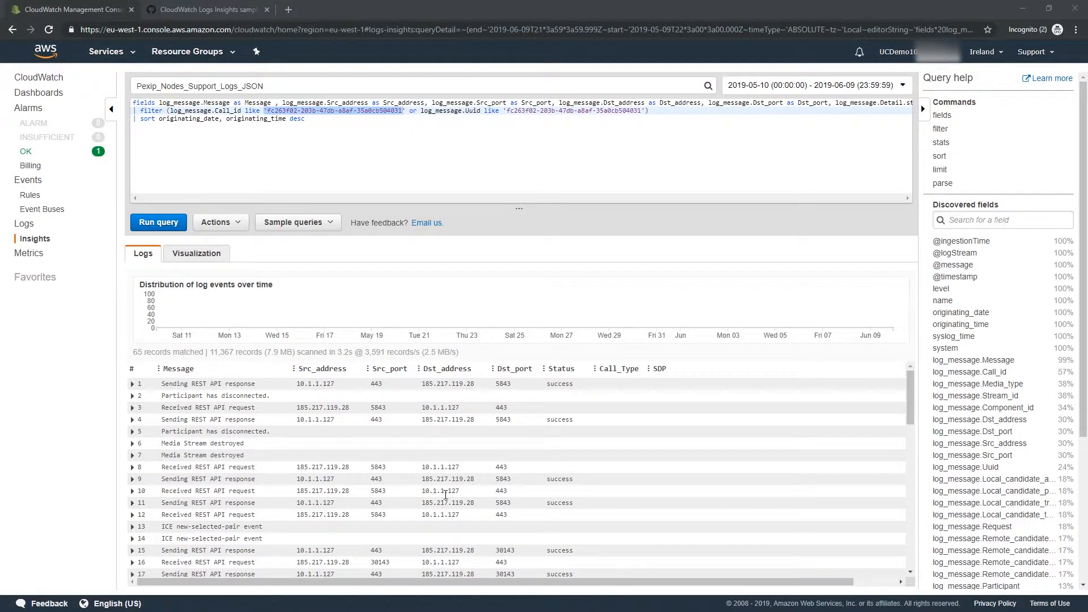
Replace the query with a version that also filters the same call by log_message.Src_address like '10.1.1.127', and run it.
{"action": "left_click_drag", "start_coordinate": [327, 131], "coordinate": [123, 103]}
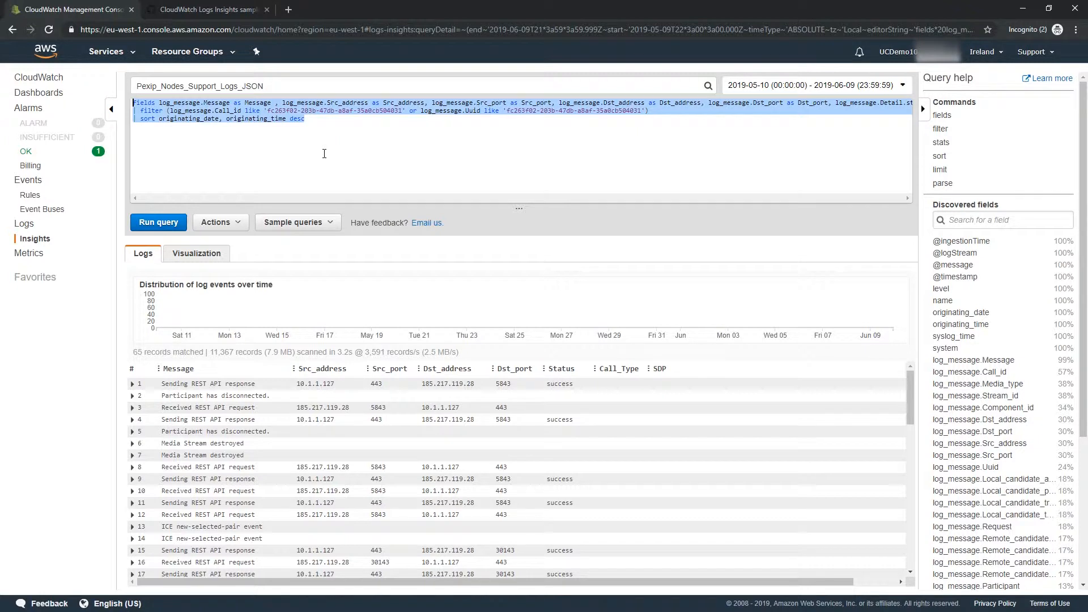
{"action": "key", "text": "ctrl+v"}
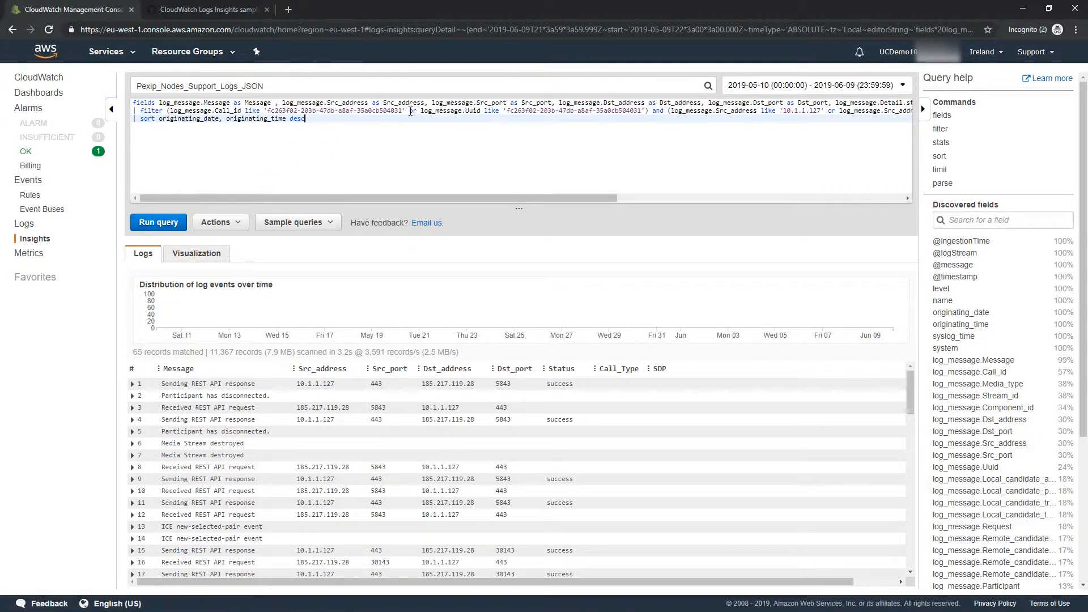
{"action": "left_click_drag", "start_coordinate": [412, 110], "coordinate": [727, 111]}
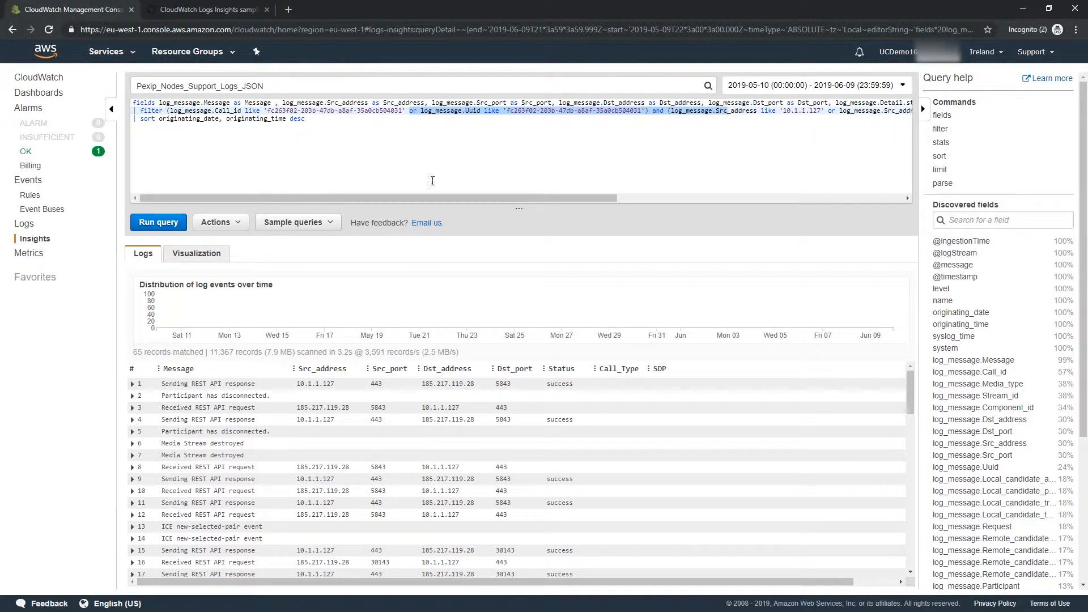
{"action": "left_click", "coordinate": [730, 112]}
{"action": "left_click_drag", "start_coordinate": [673, 111], "coordinate": [910, 111]}
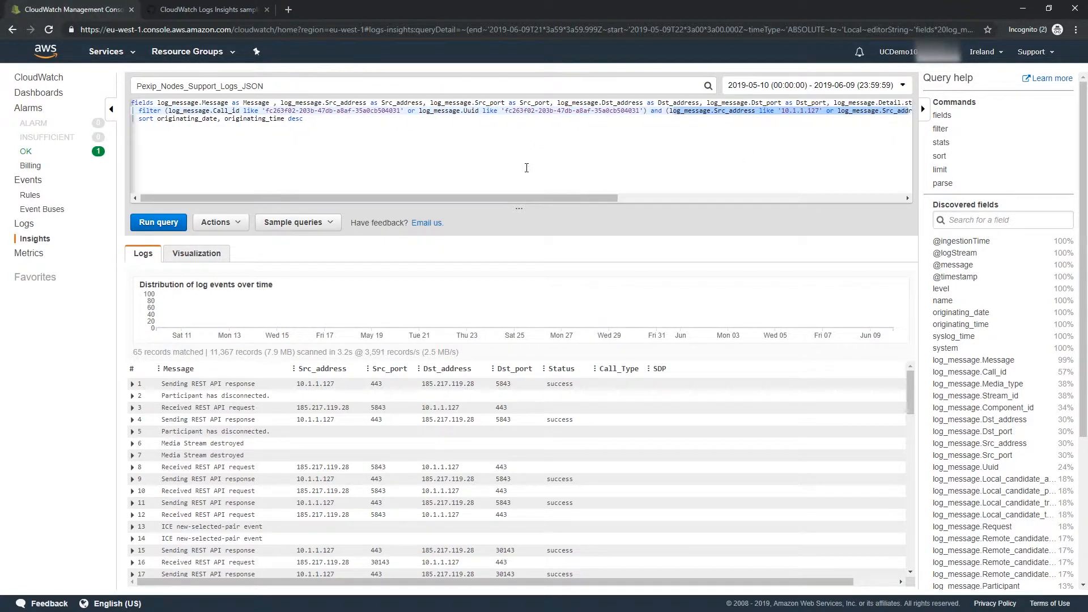
{"action": "left_click", "coordinate": [158, 222]}
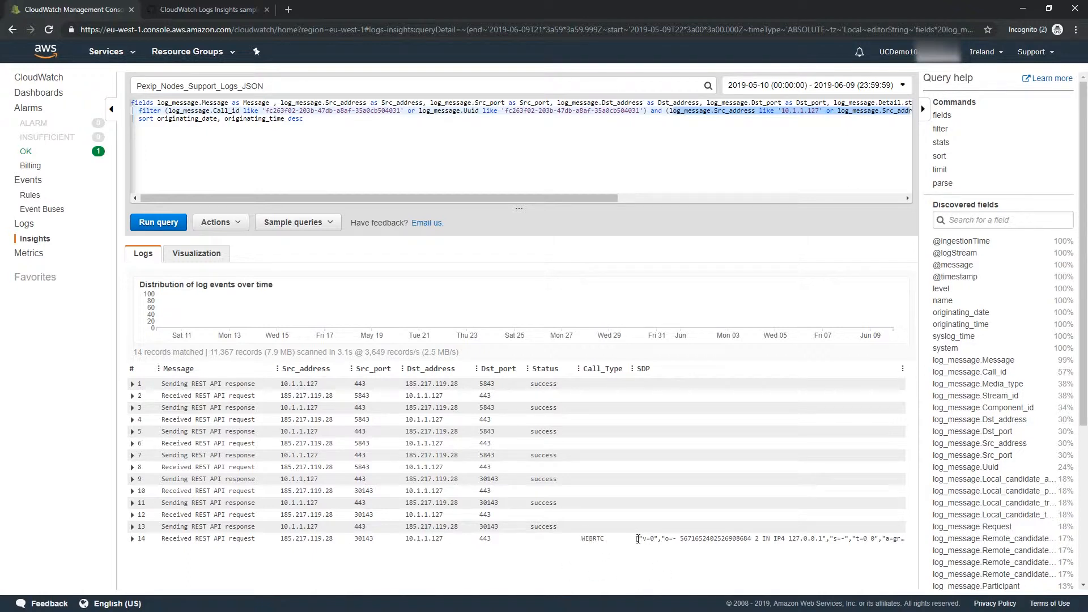
Examine the WEBRTC request's SDP and expand record 13 to read the REST API response details.
{"action": "left_click_drag", "start_coordinate": [637, 538], "coordinate": [770, 538]}
{"action": "left_click", "coordinate": [561, 539]}
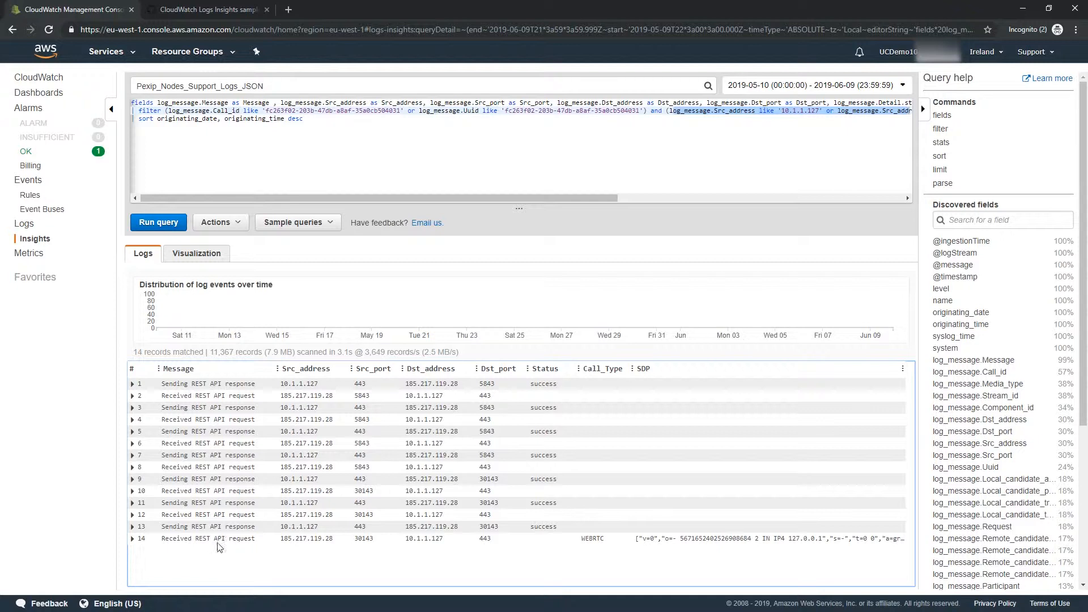
{"action": "left_click", "coordinate": [133, 527]}
{"action": "scroll", "coordinate": [211, 448], "scroll_direction": "down", "scroll_amount": 3}
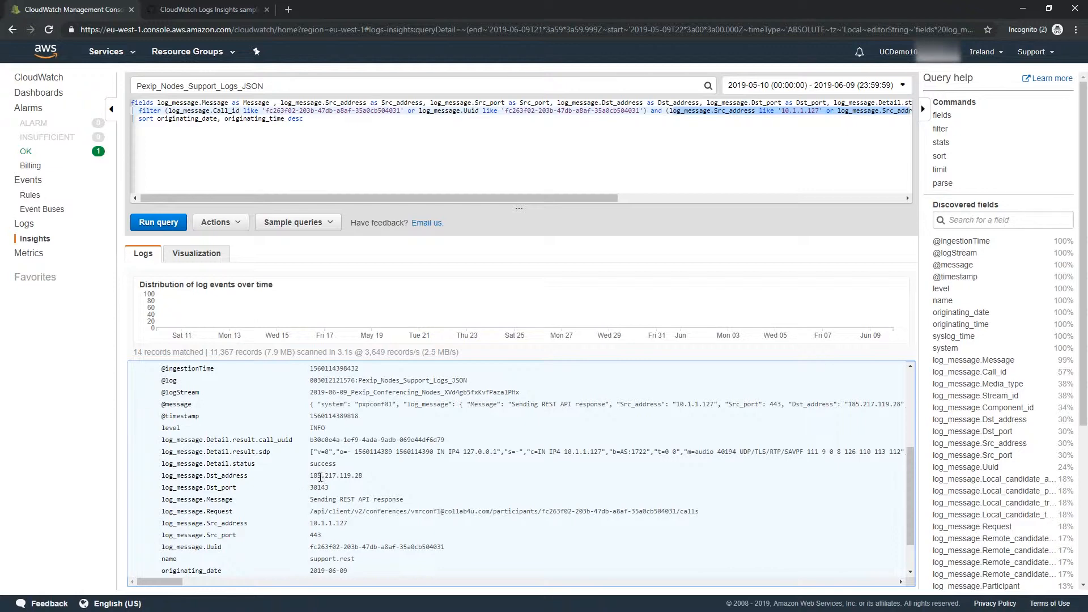
{"action": "scroll", "coordinate": [320, 477], "scroll_direction": "up", "scroll_amount": 2}
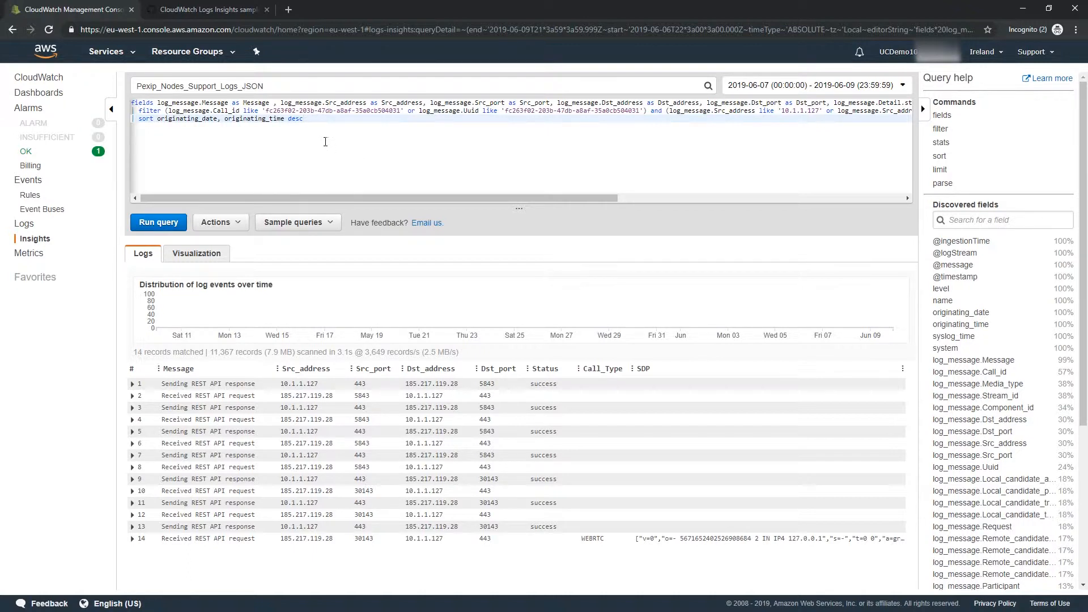
Replace the query with one filtering 'support.sip' messages by Call-ID '22de5740-c93a-4e43-8cb6-edeb6d23654d' between 10.1.1.127 and 204.10.5.223, extracting SIP headers and SDP, and run it.
{"action": "left_click_drag", "start_coordinate": [306, 119], "coordinate": [118, 89]}
{"action": "key", "text": "ctrl+v"}
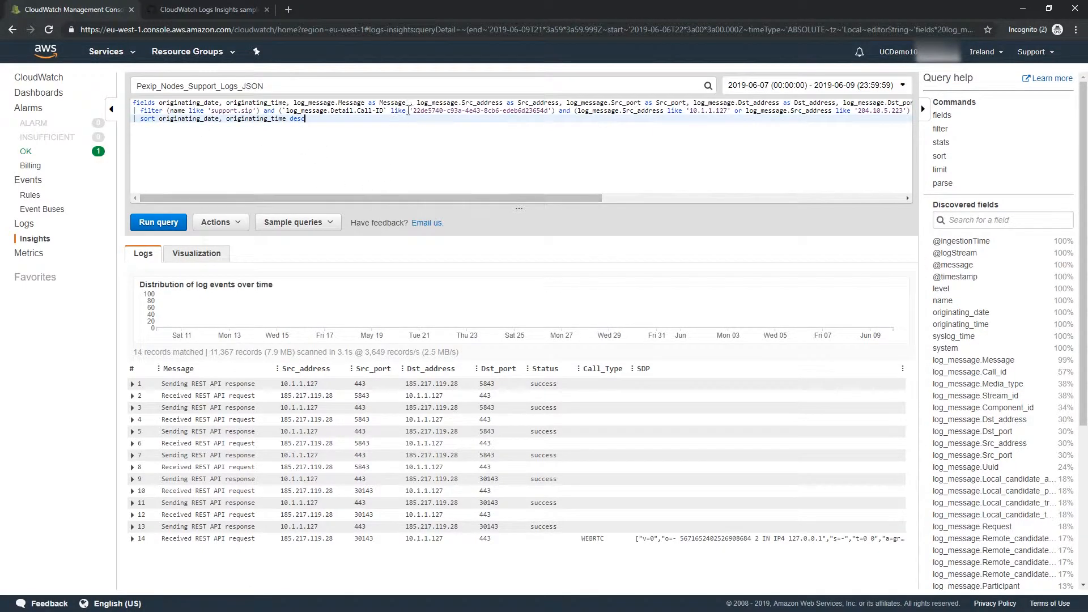
{"action": "left_click_drag", "start_coordinate": [364, 110], "coordinate": [444, 110]}
{"action": "left_click_drag", "start_coordinate": [431, 198], "coordinate": [628, 197]}
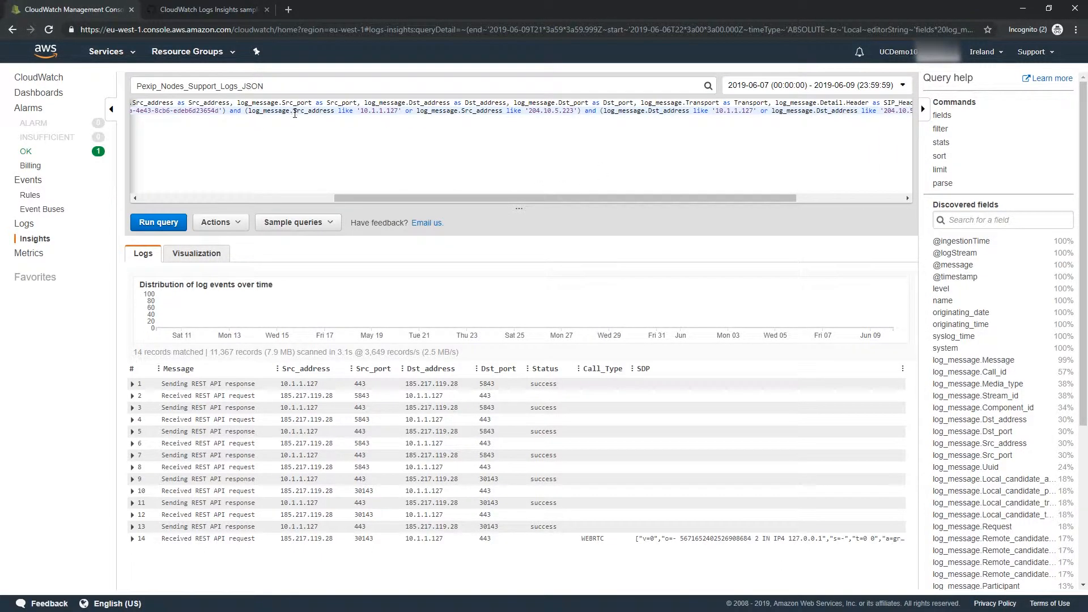
{"action": "left_click_drag", "start_coordinate": [288, 110], "coordinate": [539, 111]}
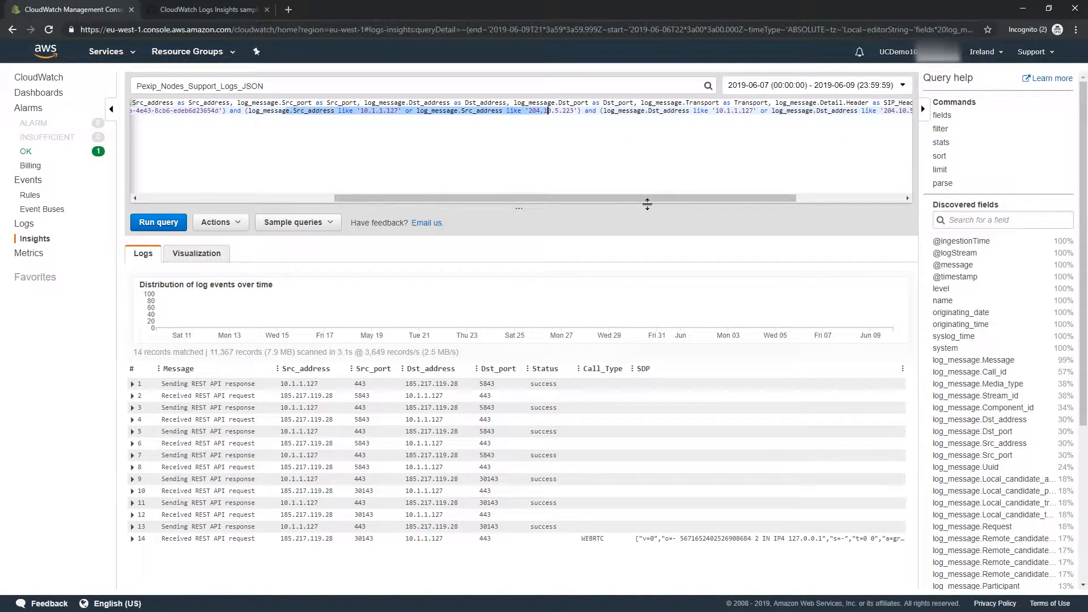
{"action": "left_click_drag", "start_coordinate": [647, 198], "coordinate": [782, 177]}
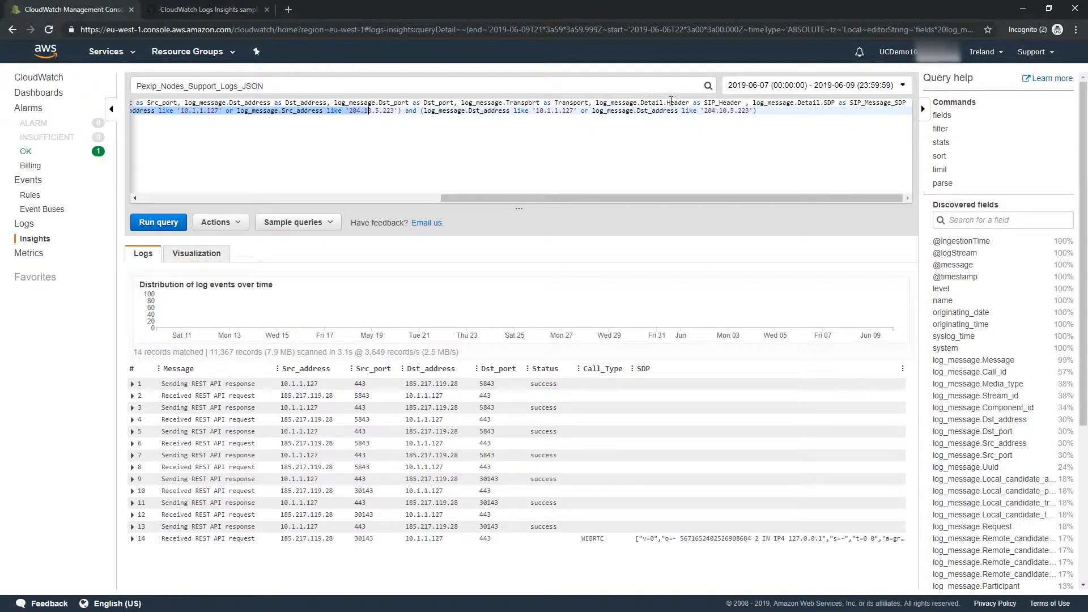
{"action": "double_click", "coordinate": [829, 103]}
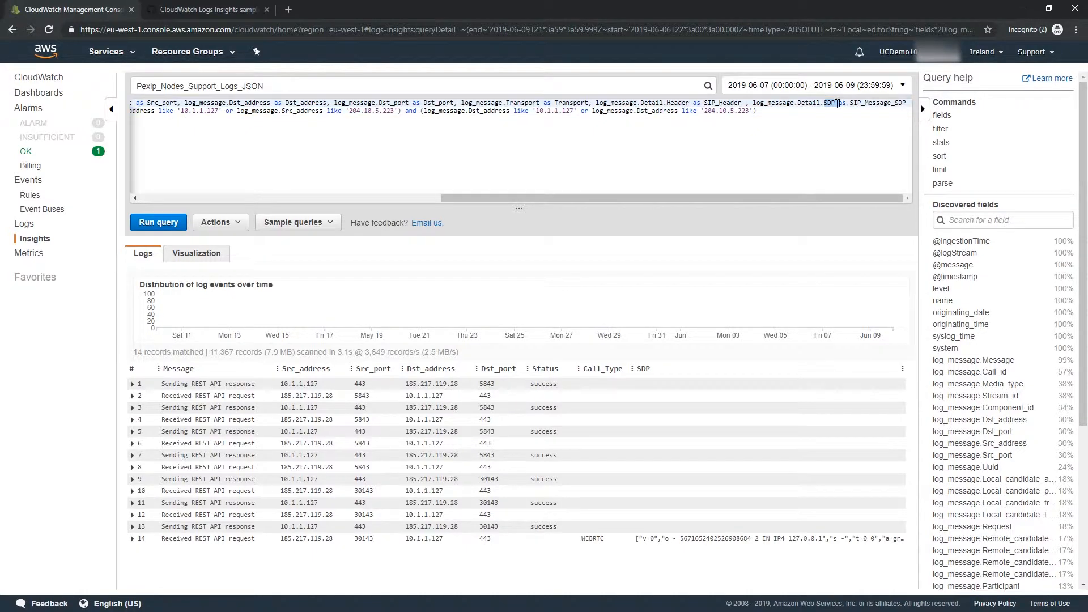
{"action": "left_click", "coordinate": [159, 224]}
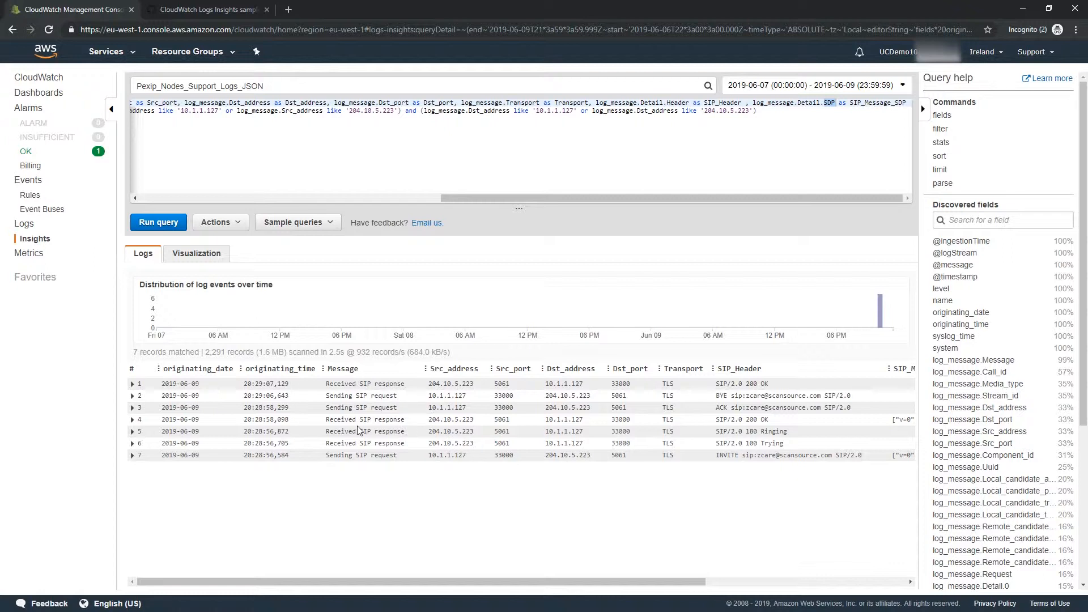
Examine the call's SIP message flow from the INVITE and its SDP through Trying and Ringing to the 200 OK and its SDP.
{"action": "left_click_drag", "start_coordinate": [355, 456], "coordinate": [384, 457]}
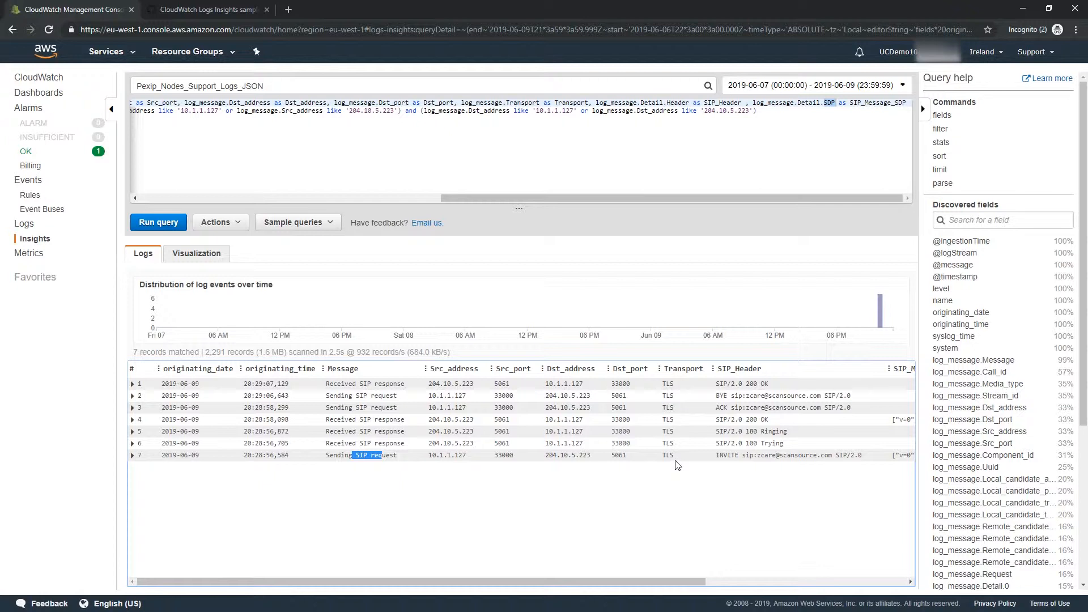
{"action": "left_click_drag", "start_coordinate": [726, 455], "coordinate": [806, 453]}
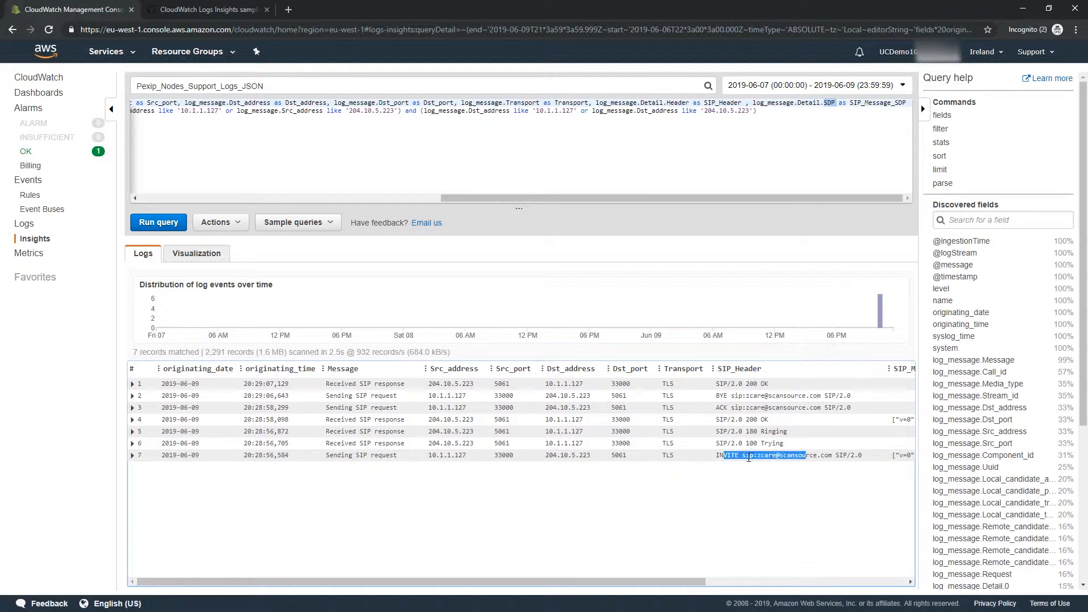
{"action": "left_click", "coordinate": [734, 456]}
{"action": "left_click_drag", "start_coordinate": [720, 455], "coordinate": [790, 456]}
{"action": "left_click_drag", "start_coordinate": [699, 582], "coordinate": [849, 584]}
{"action": "left_click_drag", "start_coordinate": [684, 455], "coordinate": [807, 458]}
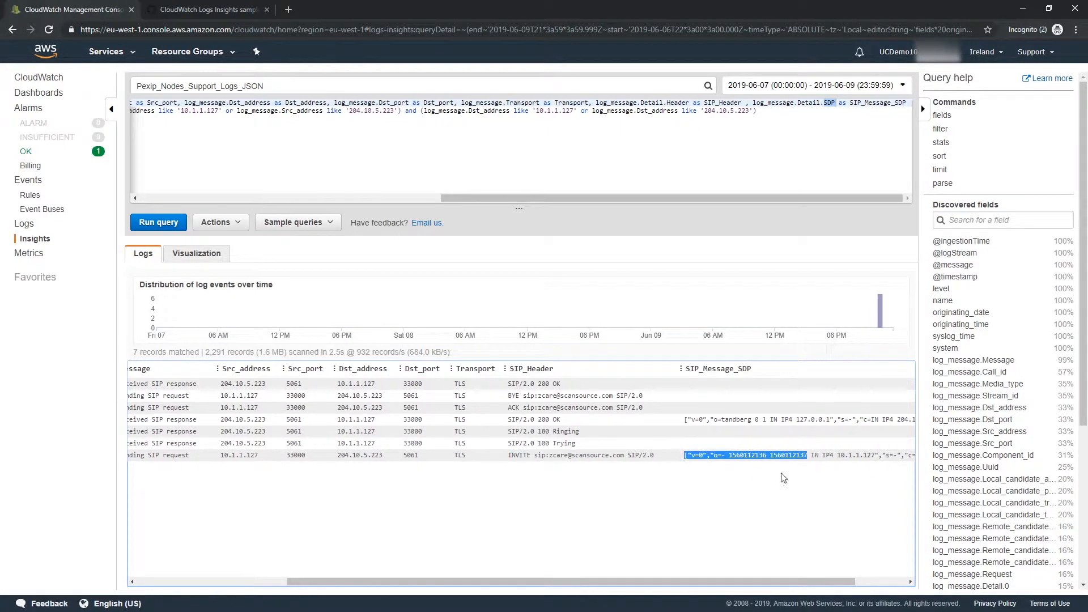
{"action": "left_click", "coordinate": [591, 456]}
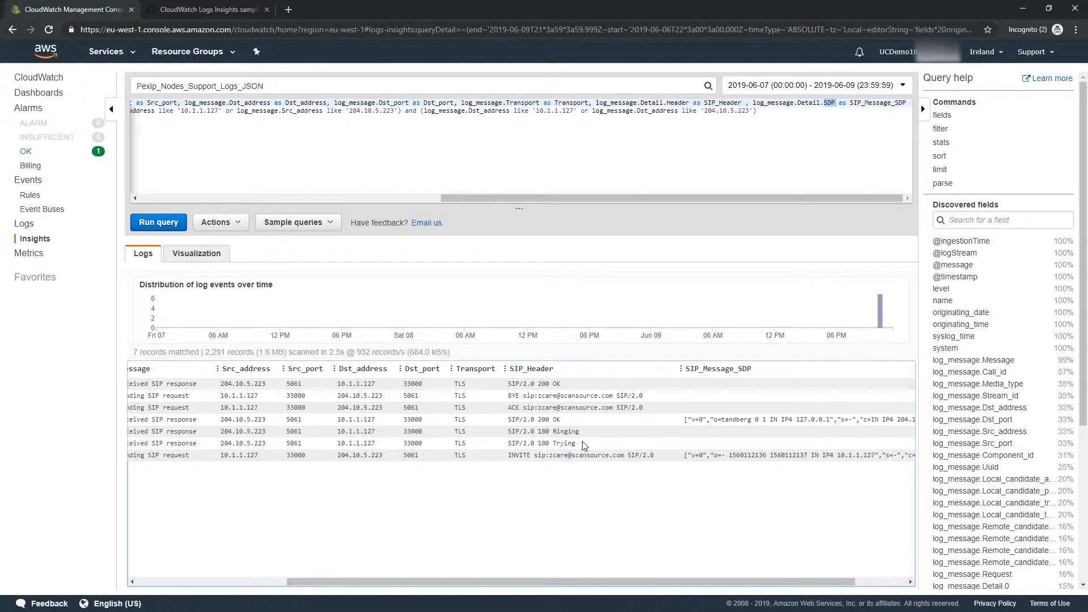
{"action": "left_click_drag", "start_coordinate": [577, 443], "coordinate": [520, 444]}
{"action": "left_click_drag", "start_coordinate": [607, 436], "coordinate": [530, 419]}
{"action": "left_click_drag", "start_coordinate": [683, 419], "coordinate": [777, 420]}
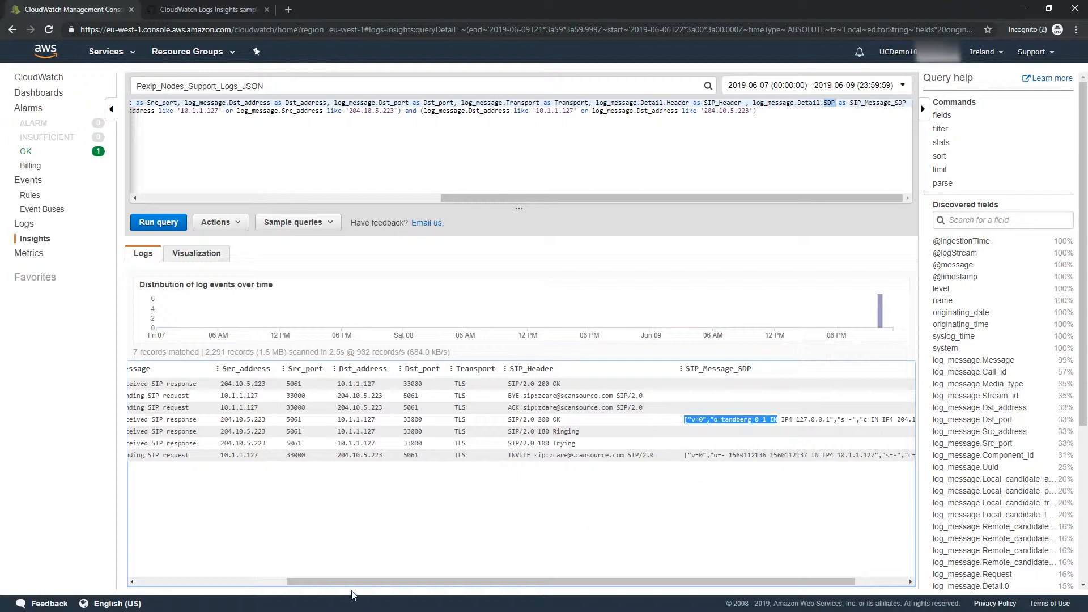
Expand record 4 to read all fields of the 200 OK response carrying SDP, and collapse it again.
{"action": "left_click_drag", "start_coordinate": [355, 579], "coordinate": [169, 573]}
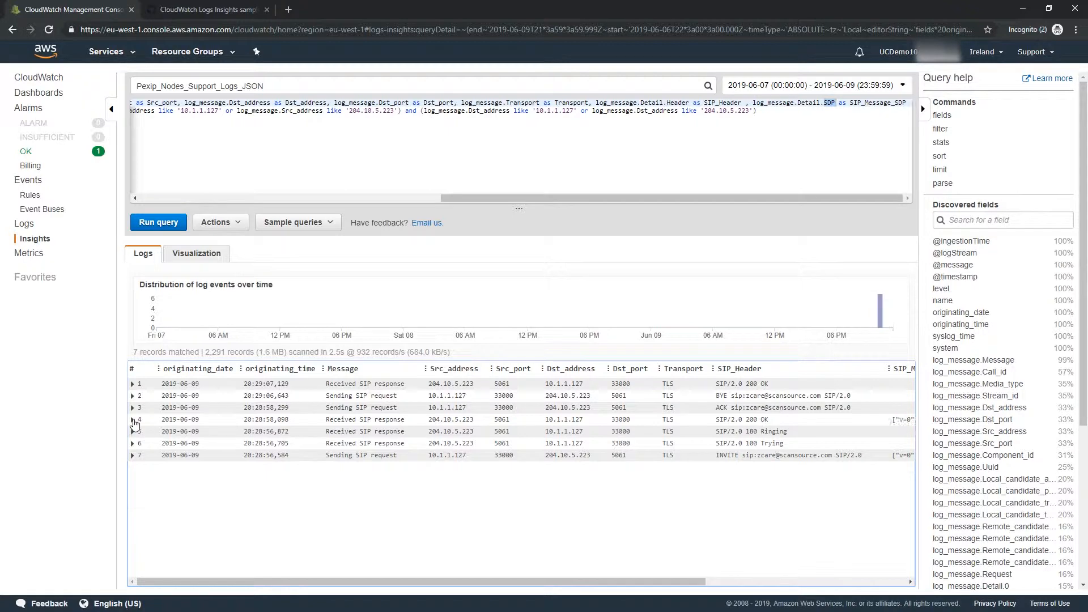
{"action": "left_click", "coordinate": [133, 420]}
{"action": "scroll", "coordinate": [258, 435], "scroll_direction": "down", "scroll_amount": 3}
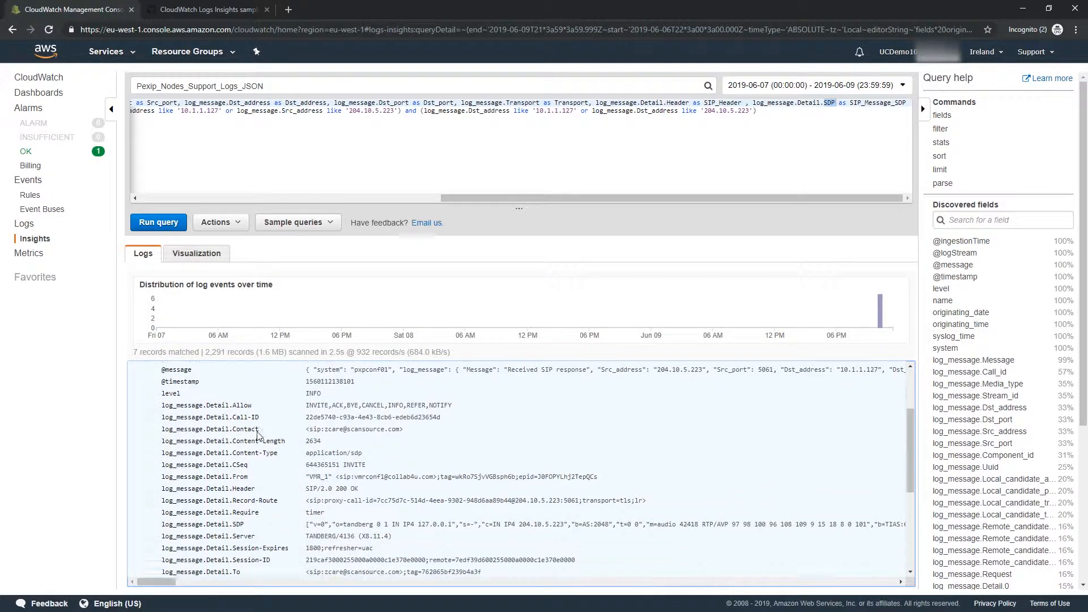
{"action": "scroll", "coordinate": [258, 435], "scroll_direction": "down", "scroll_amount": 1}
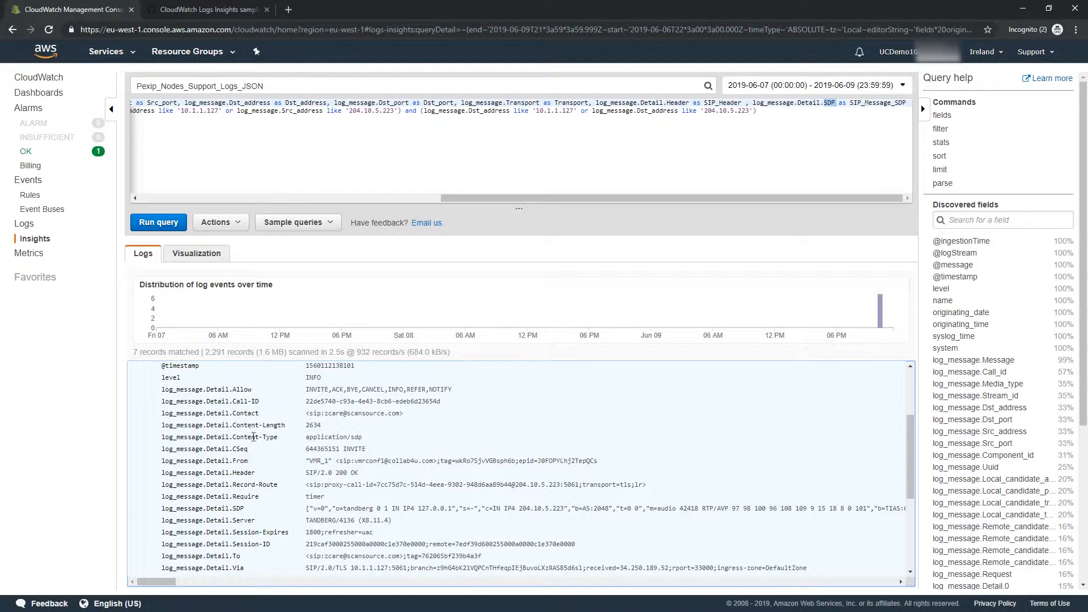
{"action": "scroll", "coordinate": [254, 470], "scroll_direction": "down", "scroll_amount": 1}
{"action": "scroll", "coordinate": [242, 485], "scroll_direction": "up", "scroll_amount": 1}
{"action": "left_click", "coordinate": [250, 541]}
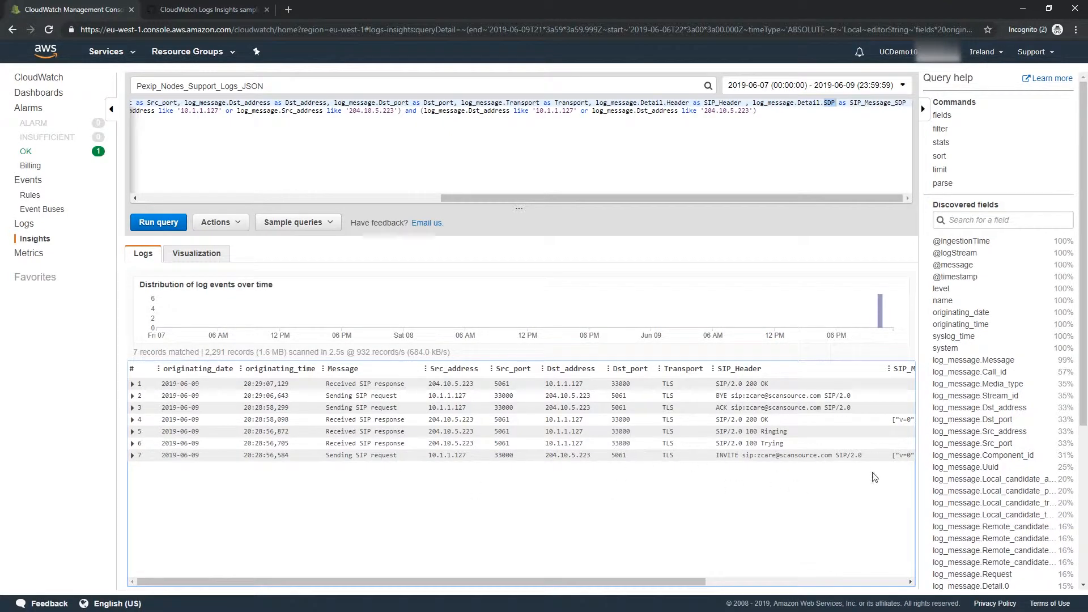
{"action": "mouse_move", "coordinate": [632, 582]}
{"action": "left_mouse_down"}
{"action": "mouse_move", "coordinate": [661, 584]}
{"action": "mouse_move", "coordinate": [633, 585]}
{"action": "left_mouse_up"}
Expand record 3 to read the ACK request's detailed fields, and collapse it again.
{"action": "left_click", "coordinate": [133, 407]}
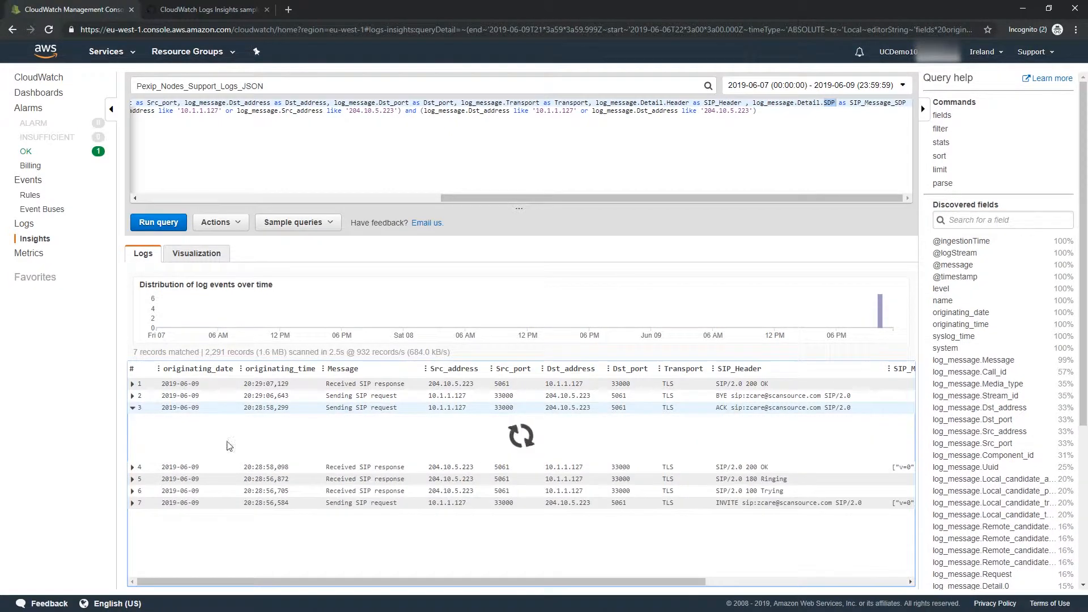
{"action": "scroll", "coordinate": [339, 501], "scroll_direction": "down", "scroll_amount": 3}
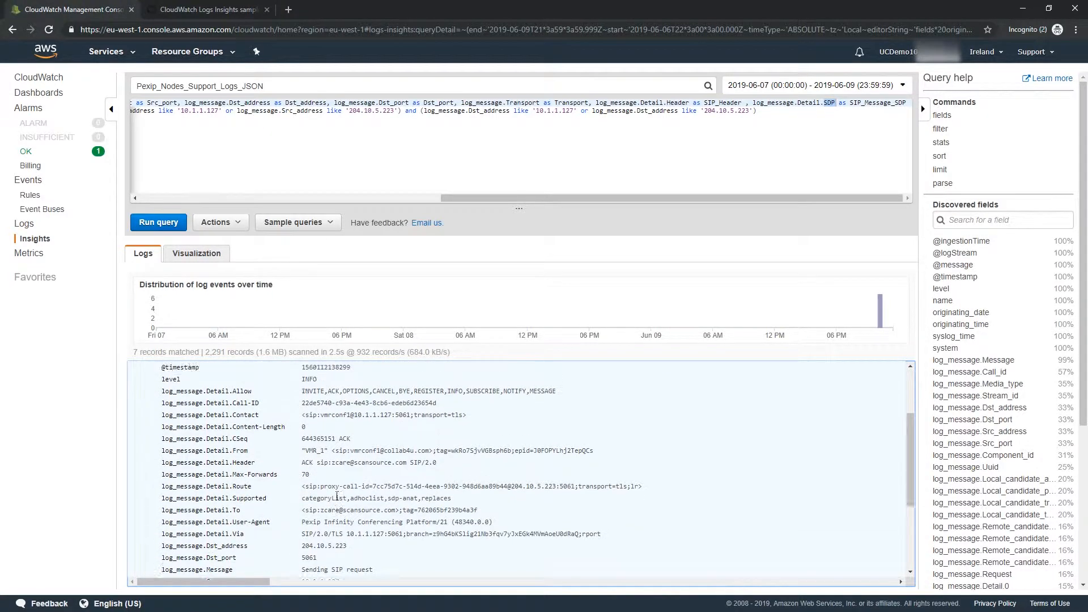
{"action": "scroll", "coordinate": [337, 497], "scroll_direction": "up", "scroll_amount": 3}
{"action": "left_click", "coordinate": [133, 407]}
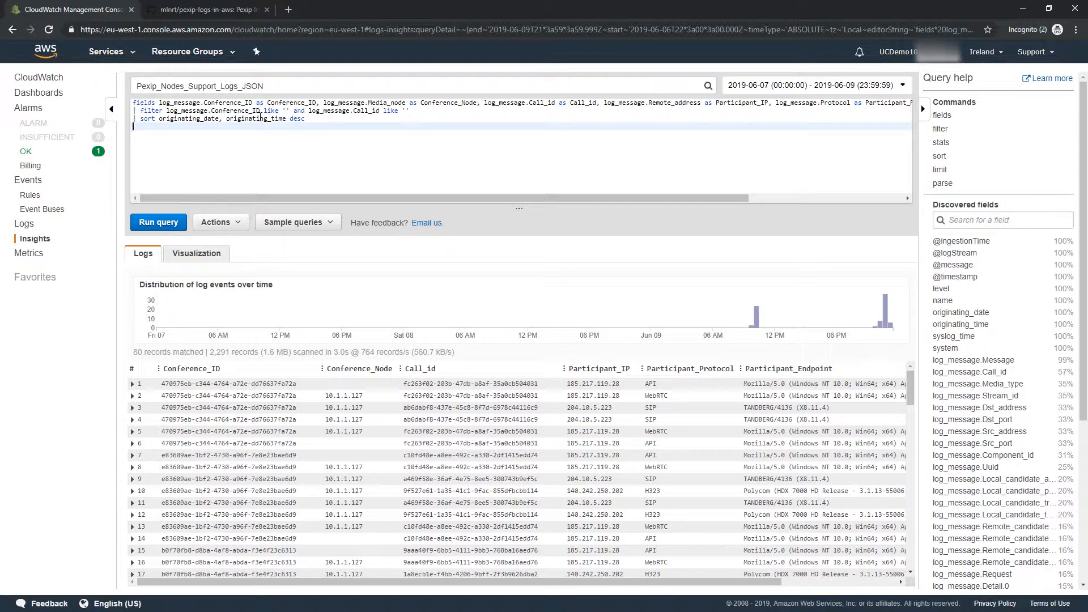
Check the conference participants query's call ID, participant IP, protocol and endpoint fields, and run the query.
{"action": "left_click_drag", "start_coordinate": [239, 197], "coordinate": [325, 197]}
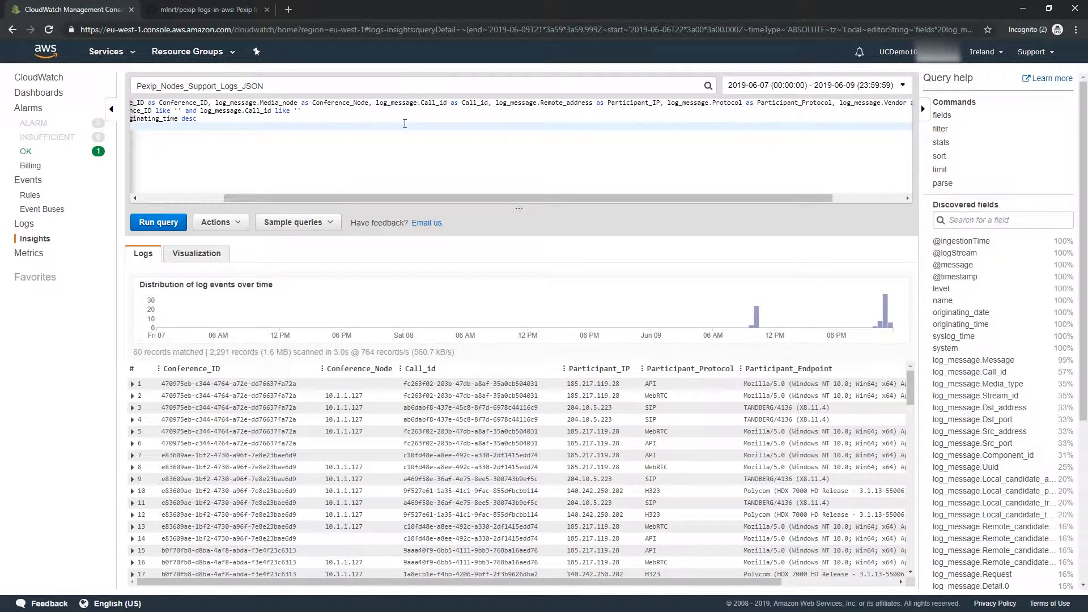
{"action": "left_click_drag", "start_coordinate": [465, 103], "coordinate": [482, 108]}
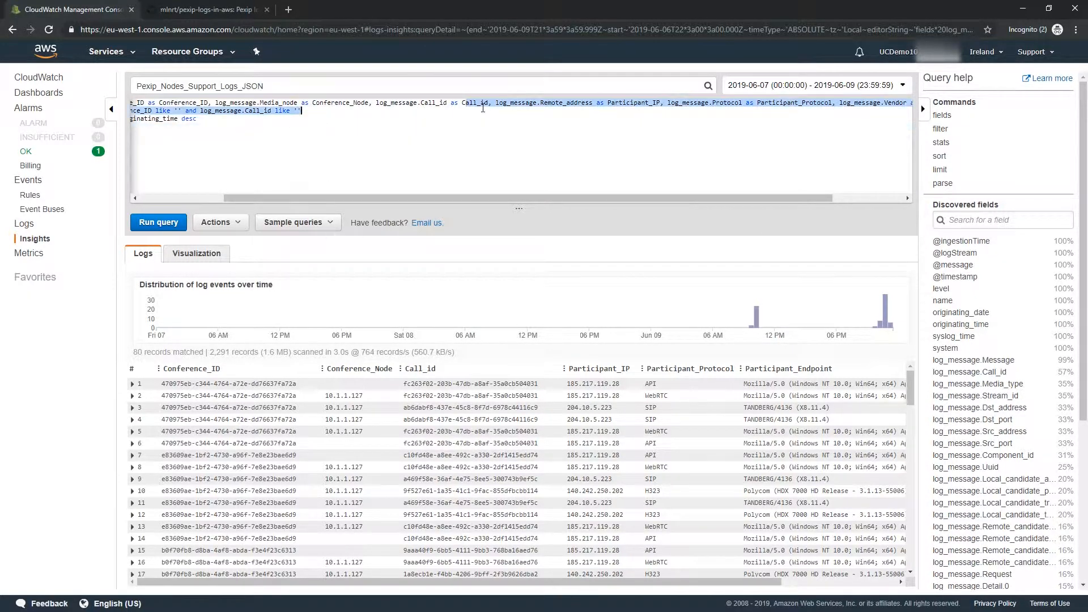
{"action": "left_click", "coordinate": [605, 104]}
{"action": "double_click", "coordinate": [609, 103]}
{"action": "left_click_drag", "start_coordinate": [713, 104], "coordinate": [741, 105]}
{"action": "left_click_drag", "start_coordinate": [757, 196], "coordinate": [870, 201]}
{"action": "left_click_drag", "start_coordinate": [783, 104], "coordinate": [849, 105]}
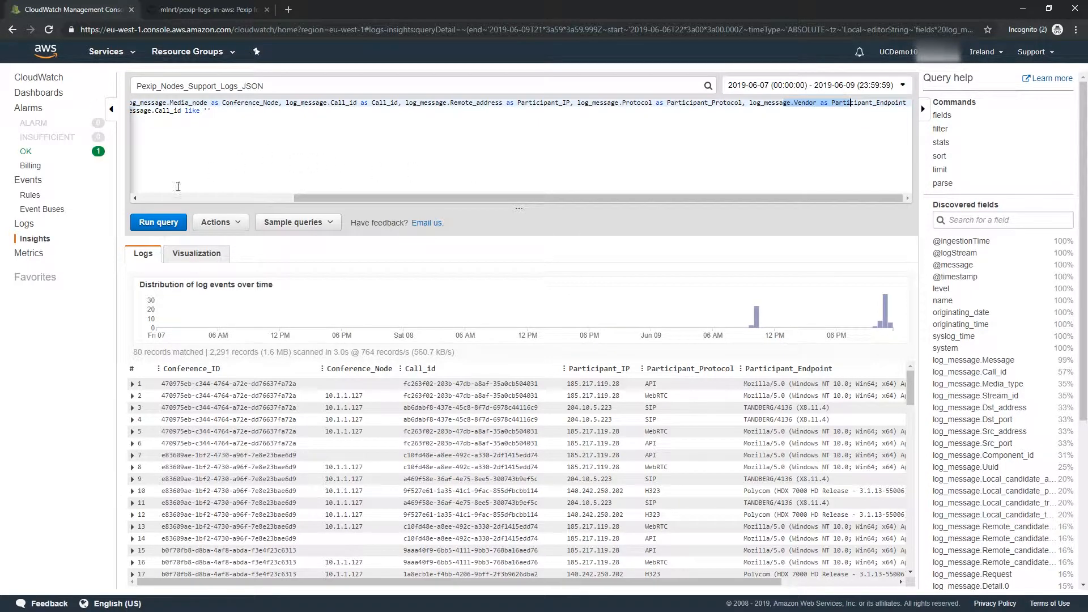
{"action": "left_click", "coordinate": [158, 225]}
Examine the participants' call IDs, protocols and endpoint types within the listed conferences, including record 10's Call_id.
{"action": "left_click_drag", "start_coordinate": [402, 455], "coordinate": [532, 550]}
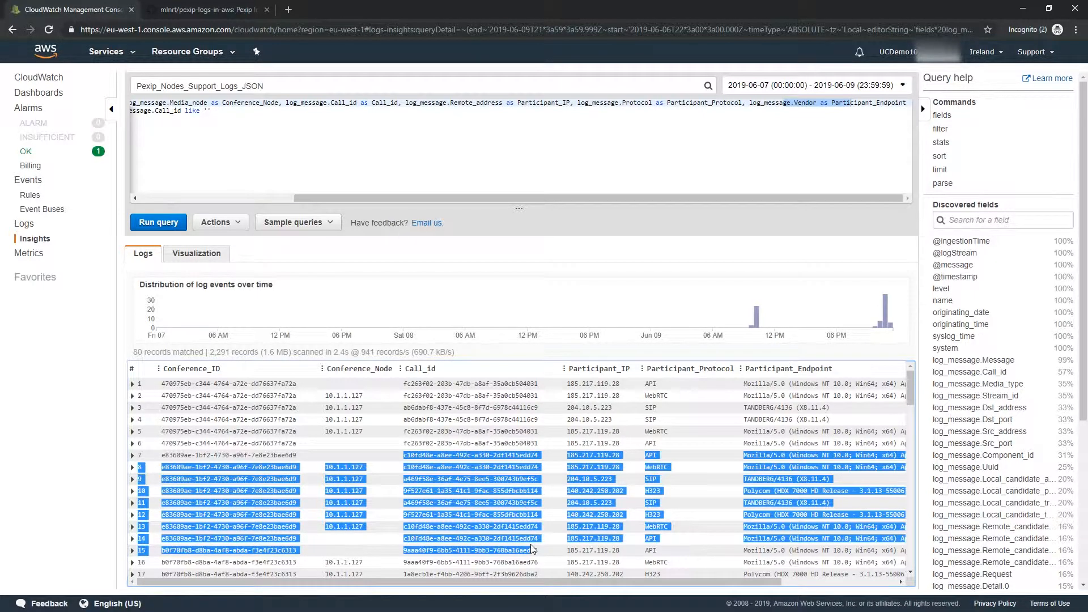
{"action": "left_click", "coordinate": [490, 356]}
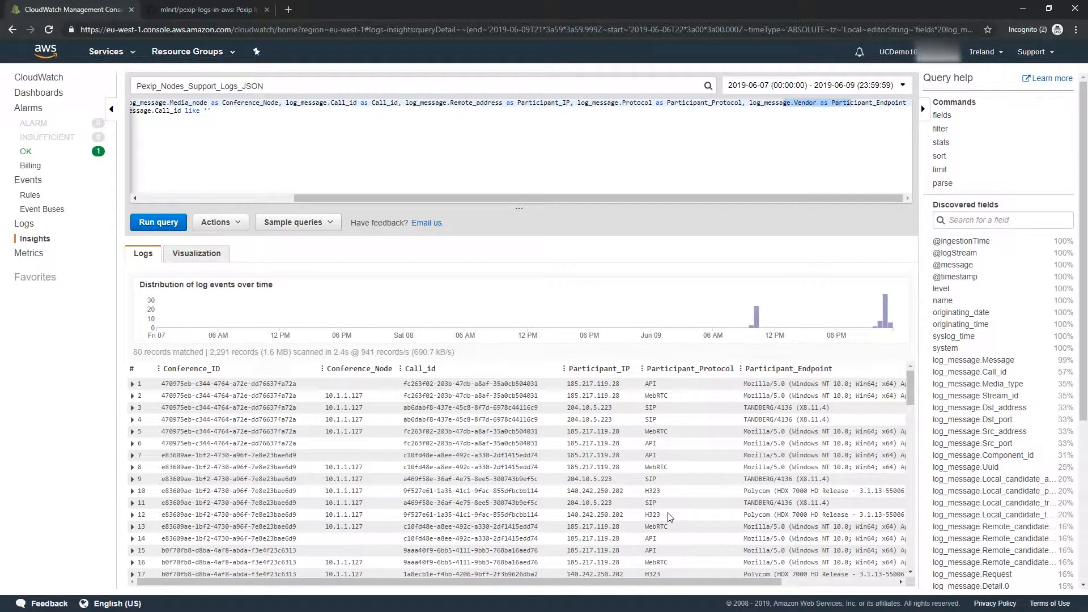
{"action": "left_click_drag", "start_coordinate": [670, 517], "coordinate": [638, 529]}
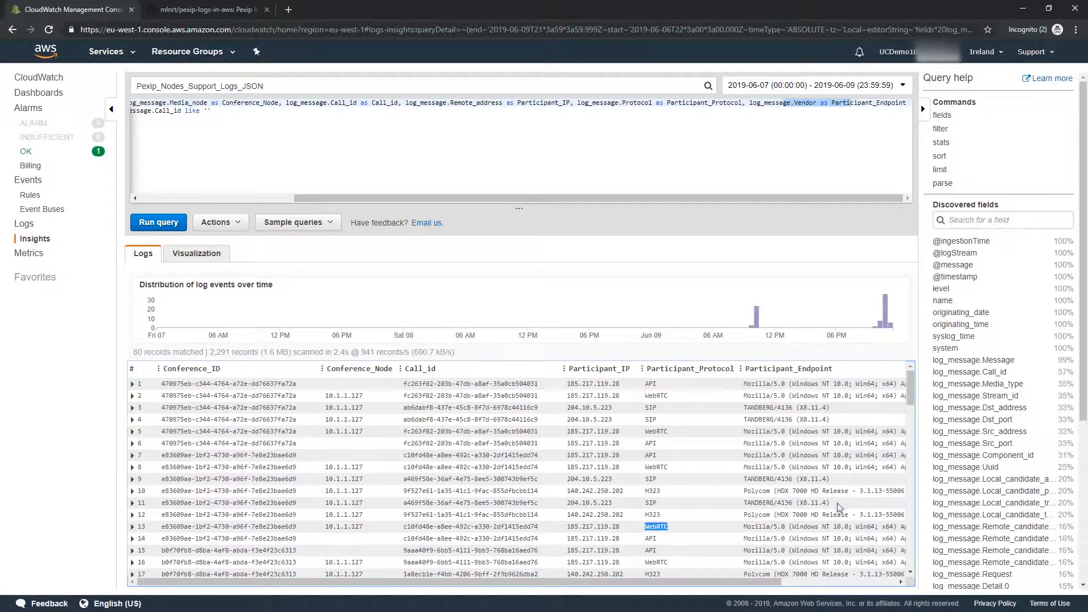
{"action": "left_click_drag", "start_coordinate": [747, 502], "coordinate": [825, 524]}
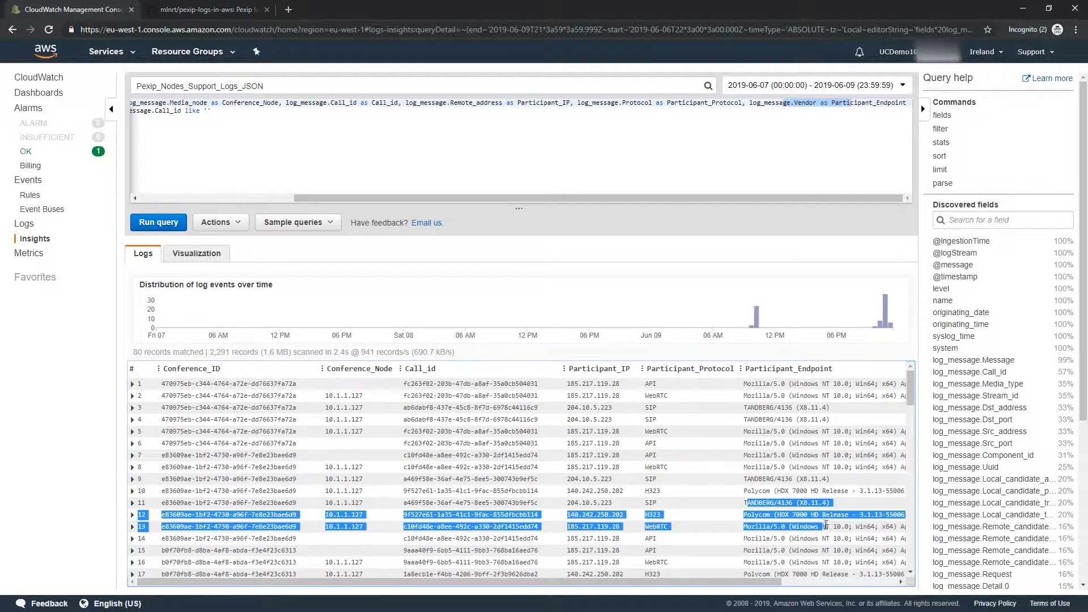
{"action": "left_click", "coordinate": [722, 503]}
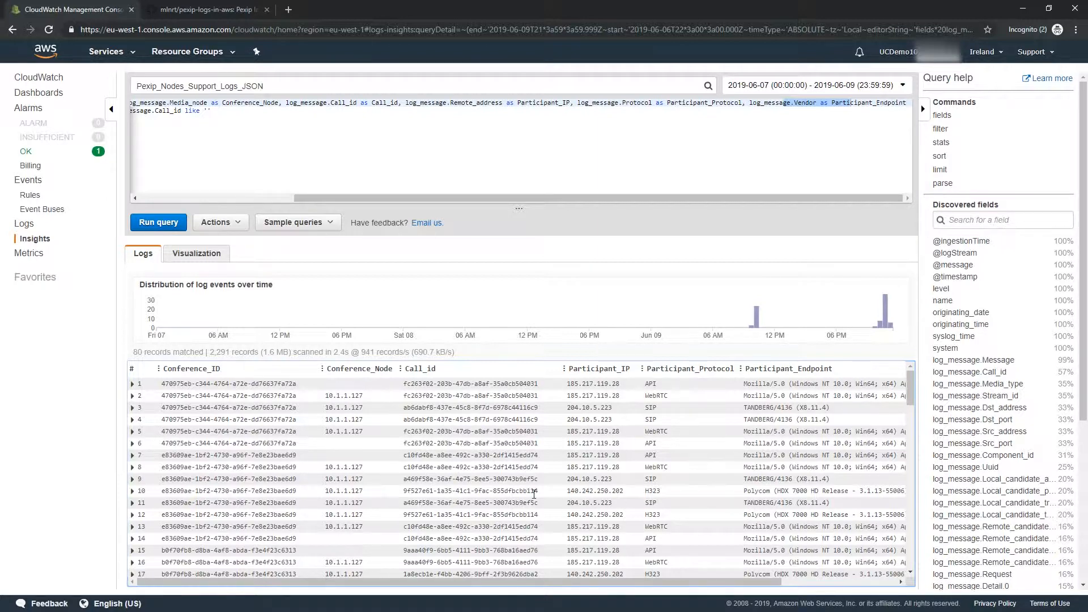
{"action": "left_click_drag", "start_coordinate": [538, 490], "coordinate": [405, 492]}
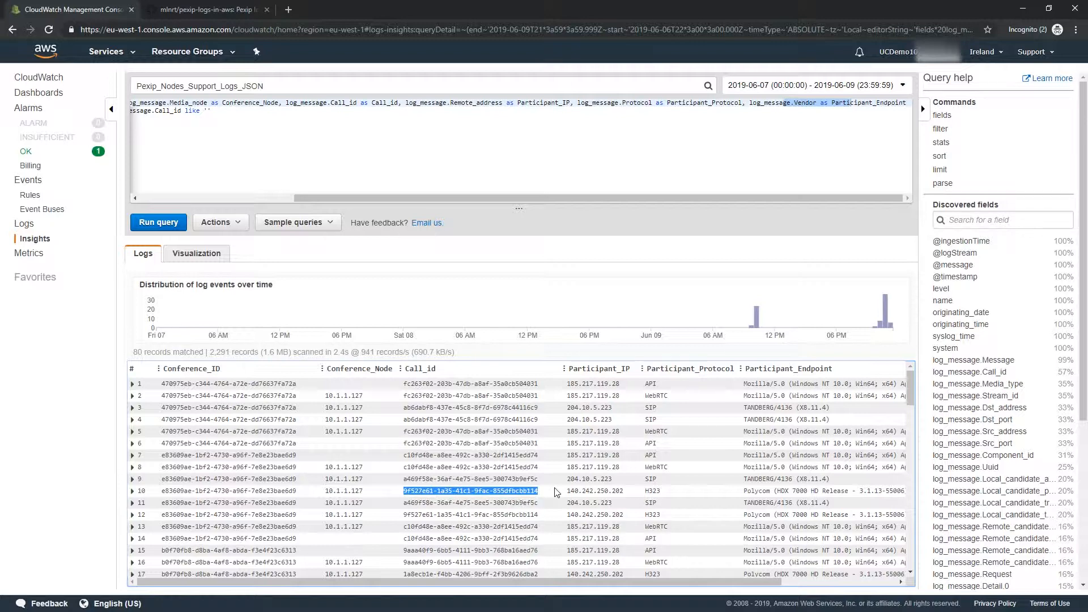
{"action": "left_click", "coordinate": [366, 163]}
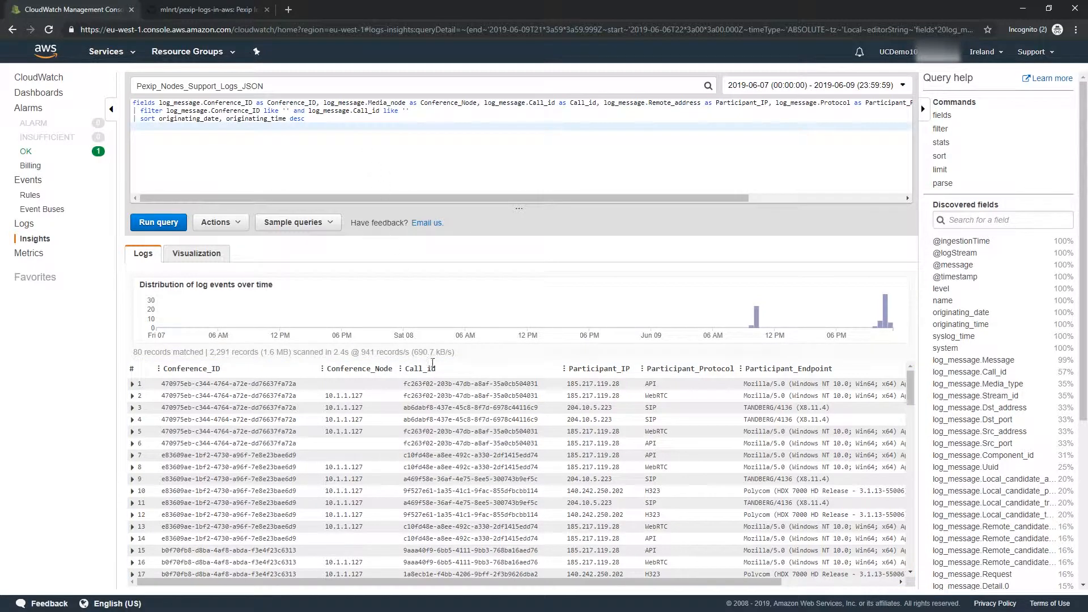
Switch to the pexip-logs-in-aws repository on GitHub, open the wiki's CloudWatch Logs Insights sample queries page and read down to the Analytics Queries section.
{"action": "left_click", "coordinate": [216, 7]}
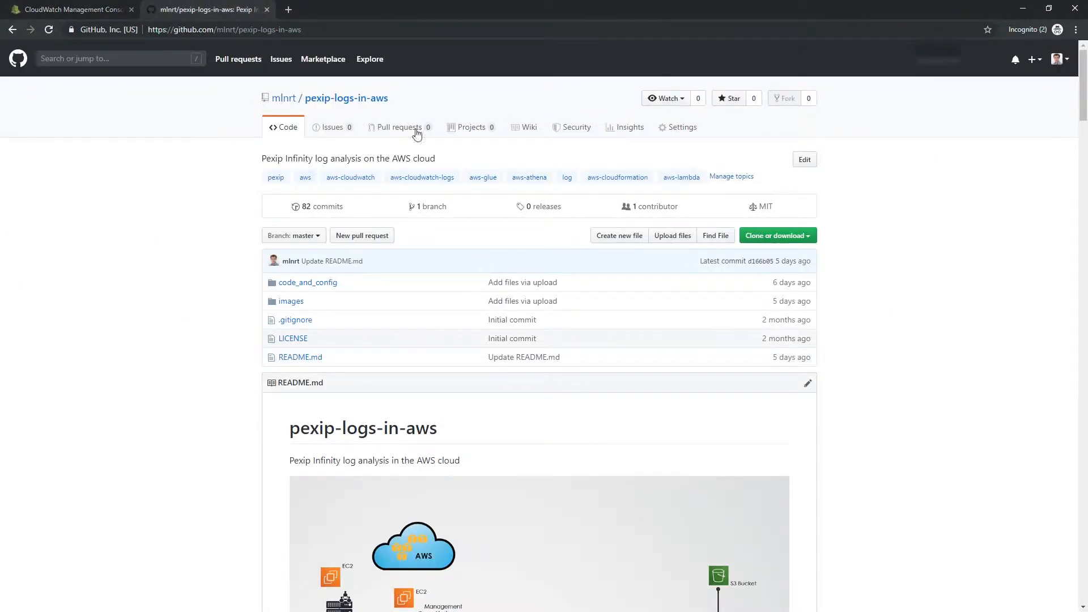
{"action": "left_click", "coordinate": [533, 129]}
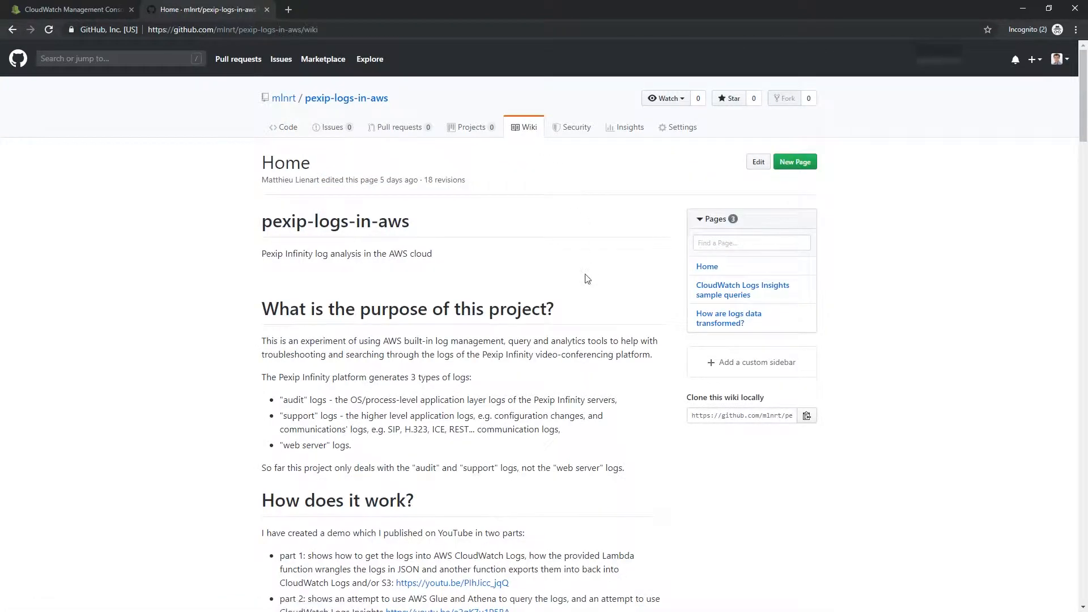
{"action": "left_click", "coordinate": [734, 293]}
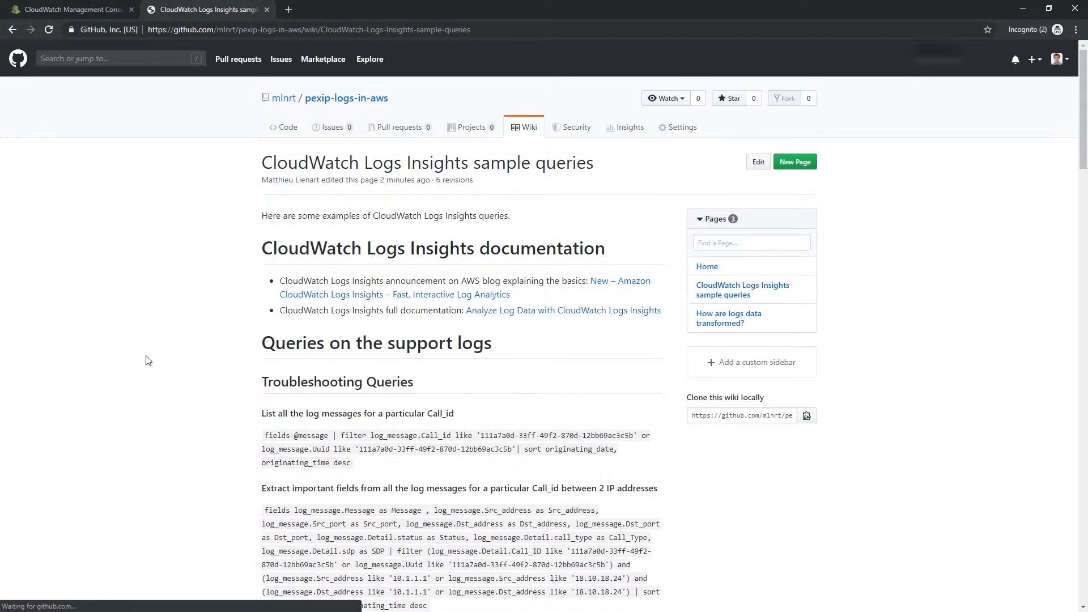
{"action": "scroll", "coordinate": [209, 355], "scroll_direction": "down", "scroll_amount": 12}
{"action": "scroll", "coordinate": [211, 360], "scroll_direction": "down", "scroll_amount": 14}
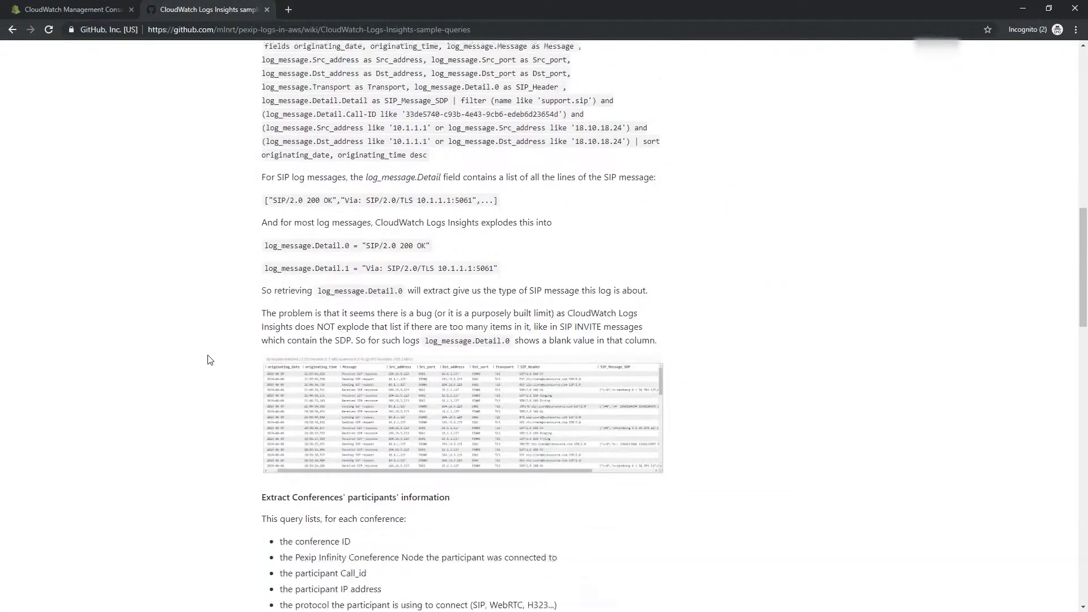
{"action": "scroll", "coordinate": [210, 360], "scroll_direction": "down", "scroll_amount": 10}
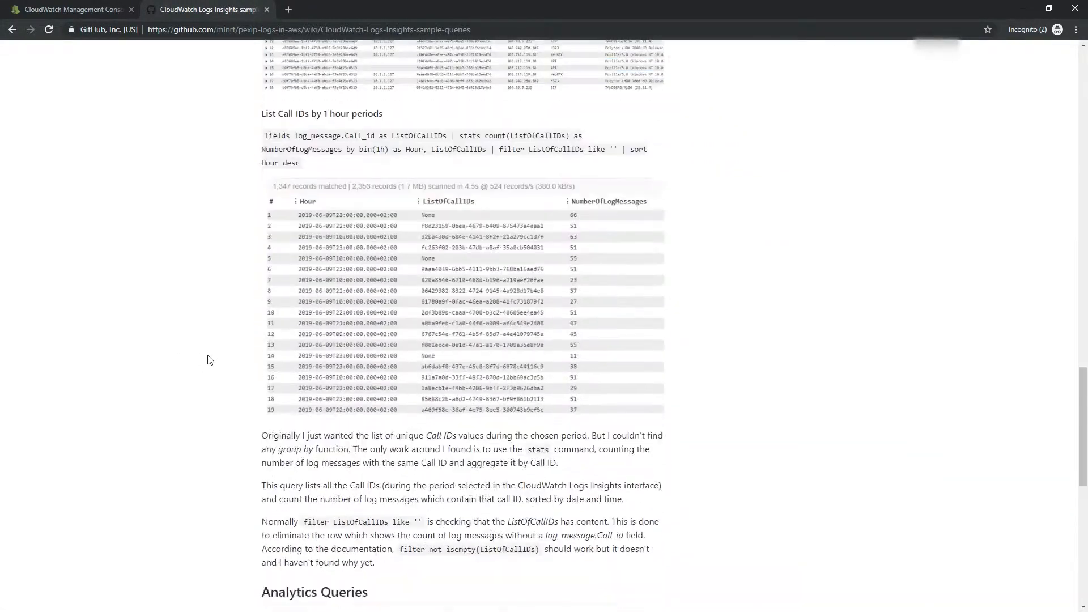